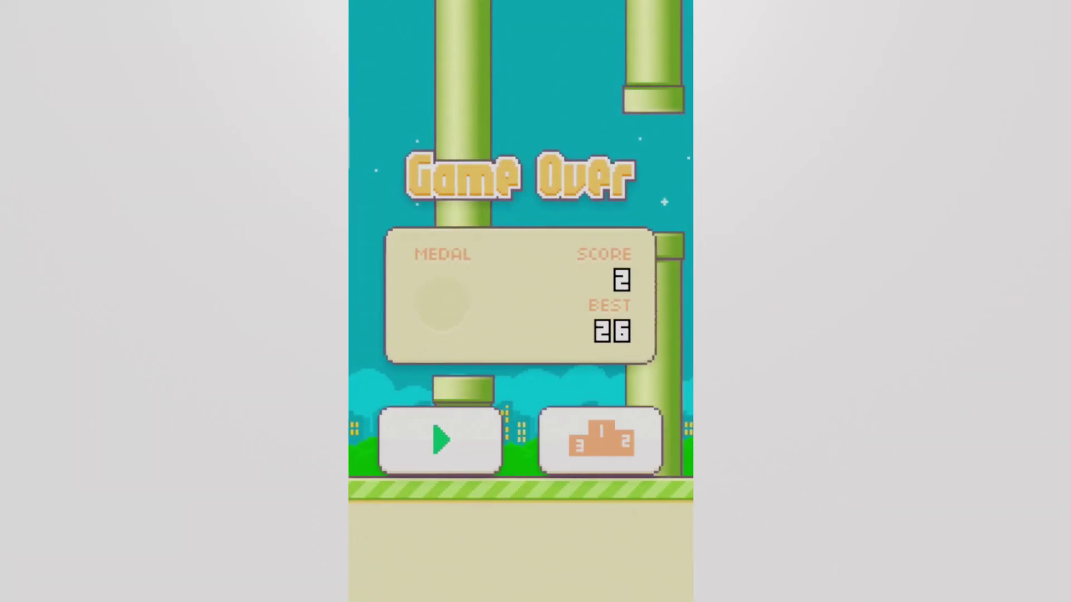
# Restart the Flappy Bird round from Game Over and flap the bird upward past 'Get Ready!'
pyautogui.press('space')
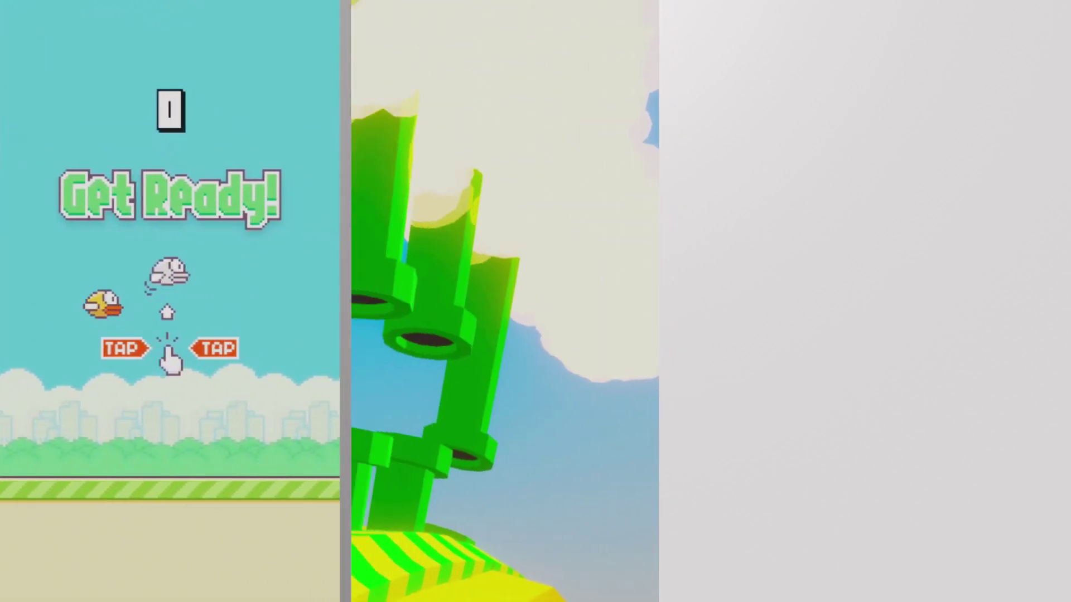
pyautogui.press('space')
pyautogui.press('space')
pyautogui.press('space')
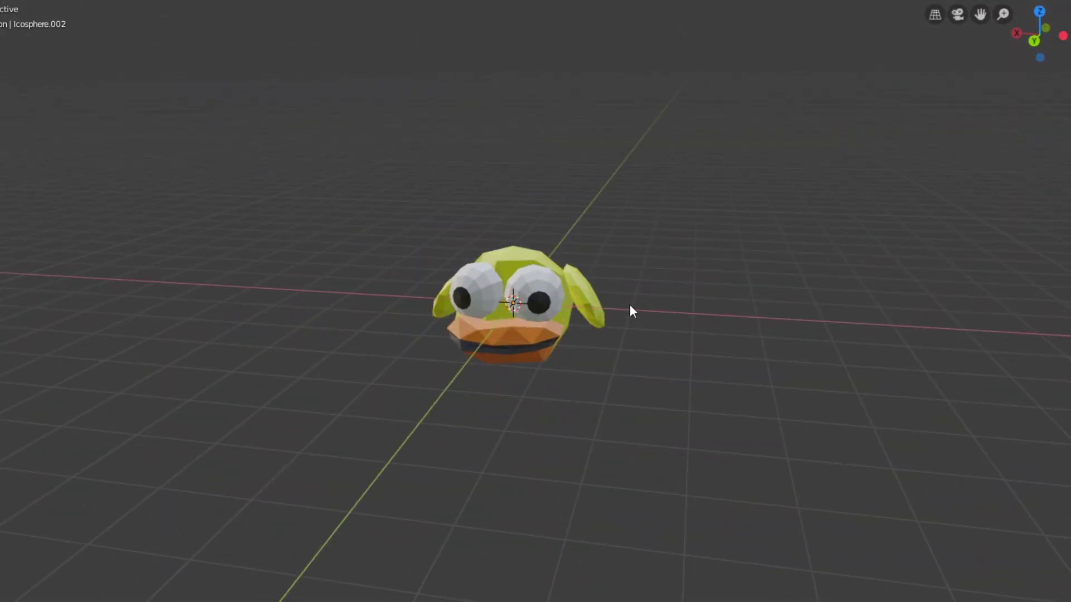
pyautogui.moveTo(583, 293); pyautogui.dragTo(433, 335, button='middle')
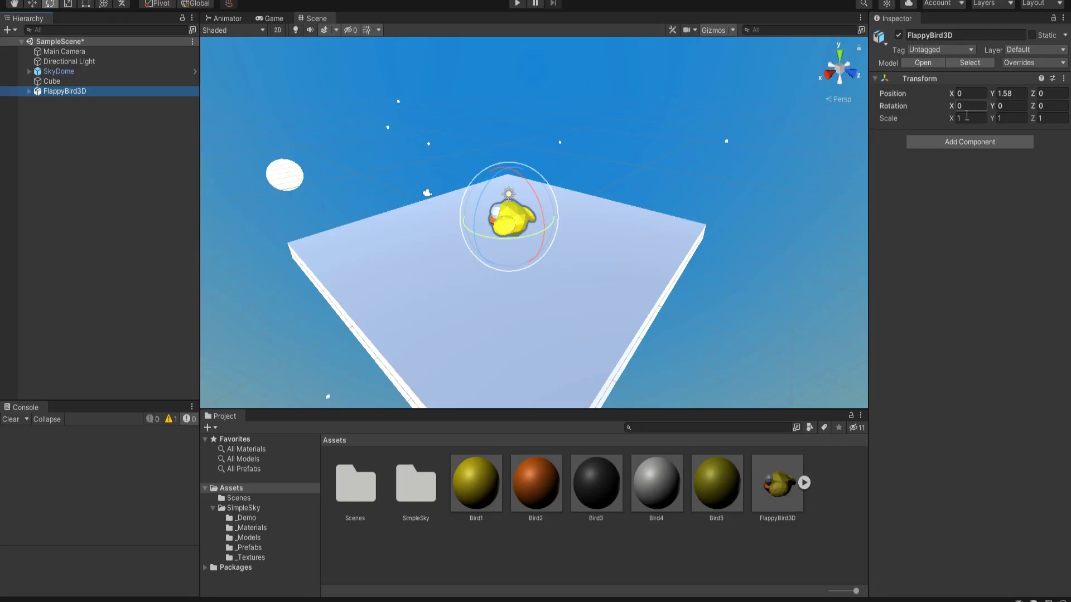
# Add a Character Controller component to FlappyBird3D
pyautogui.click(948, 142)
pyautogui.write('char')
pyautogui.press('Return')
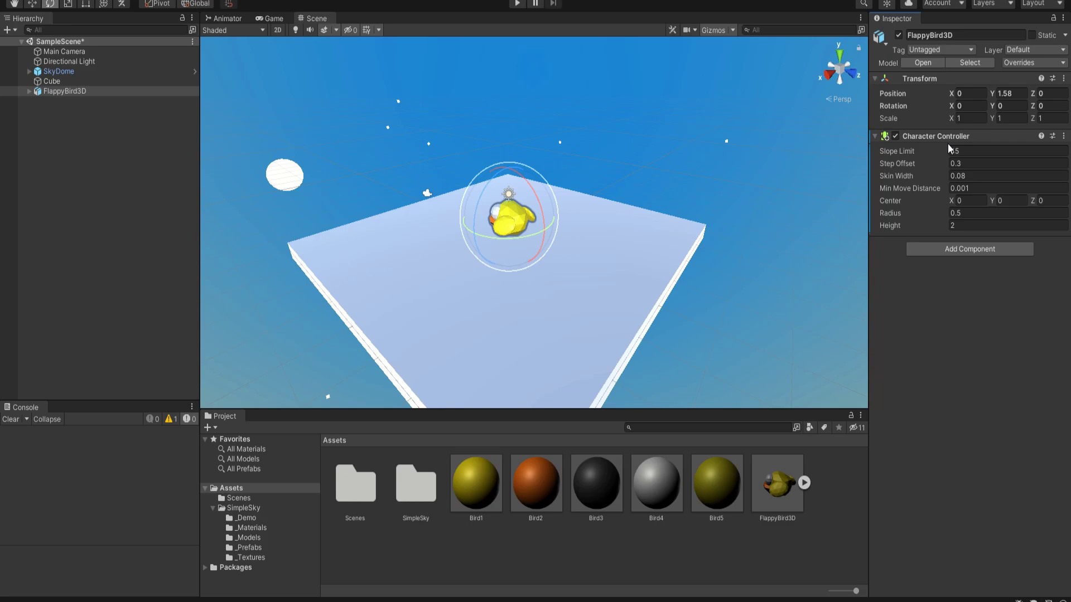
# Attach a new BirdMovement script and declare Controller, Velocity, Cooldown fields and Start()
pyautogui.click(940, 251)
pyautogui.press('BackSpace')
pyautogui.press('BackSpace')
pyautogui.press('BackSpace')
pyautogui.write('BirdMovement')
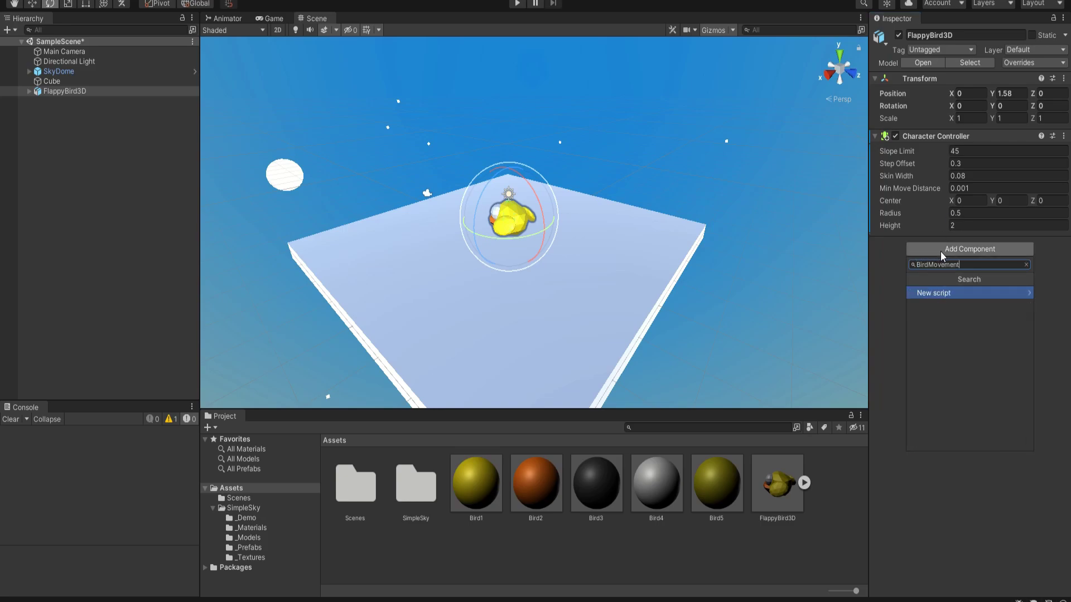
pyautogui.press('Return')
pyautogui.press('Return')
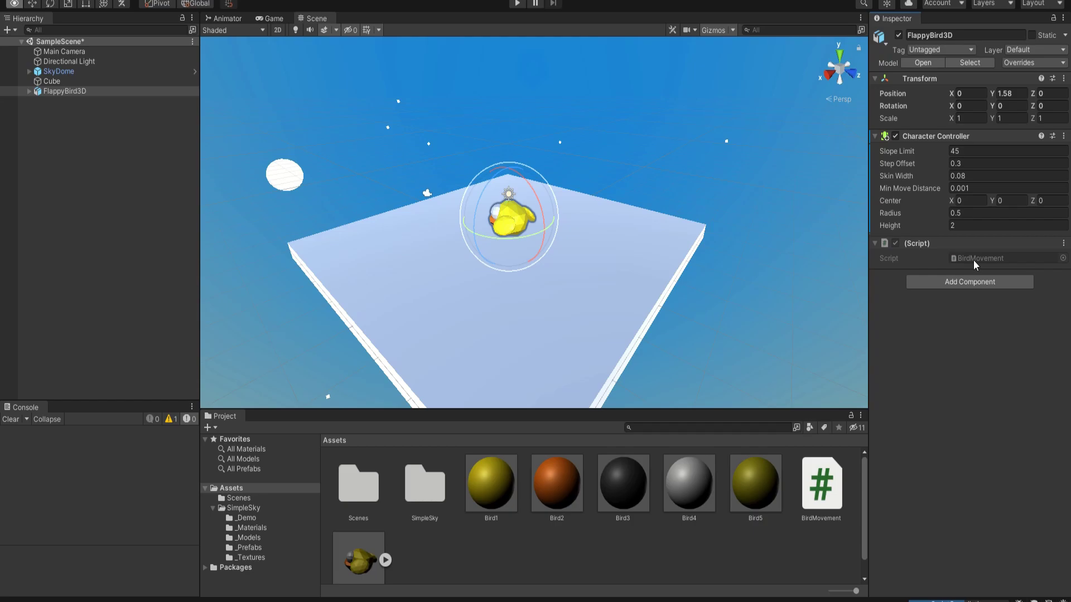
pyautogui.write('Controller; private Vector3 Velocity; private bool Cooldown;  private void Start() { Controller = gameObject.GetComponent<CharacterController')
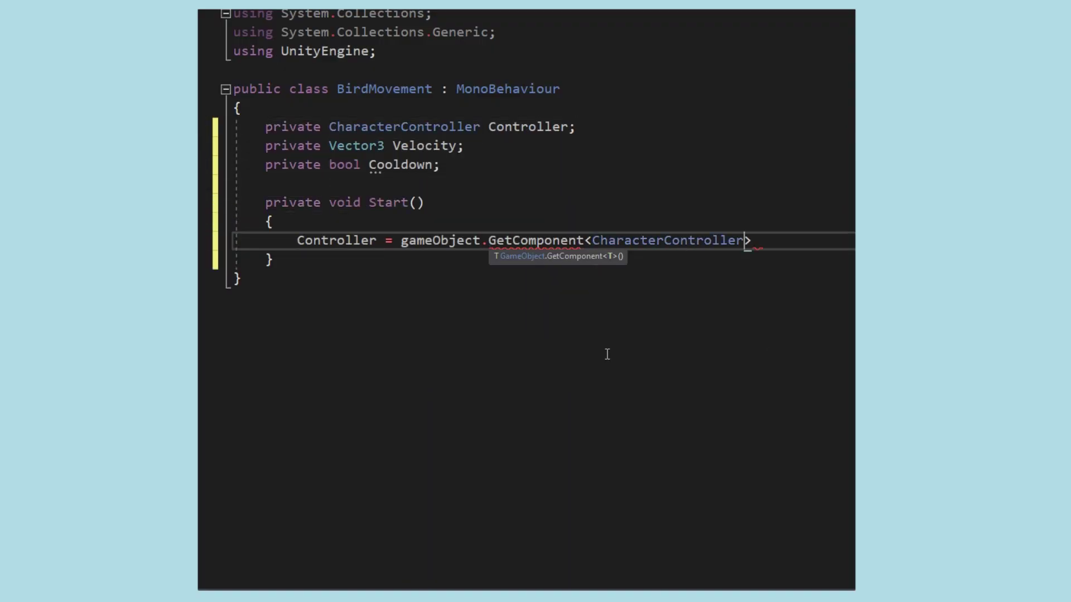
pyautogui.write('>();  private void Update() { #region Movement Velocity.y += -15 * Time.deltaTime;  ')
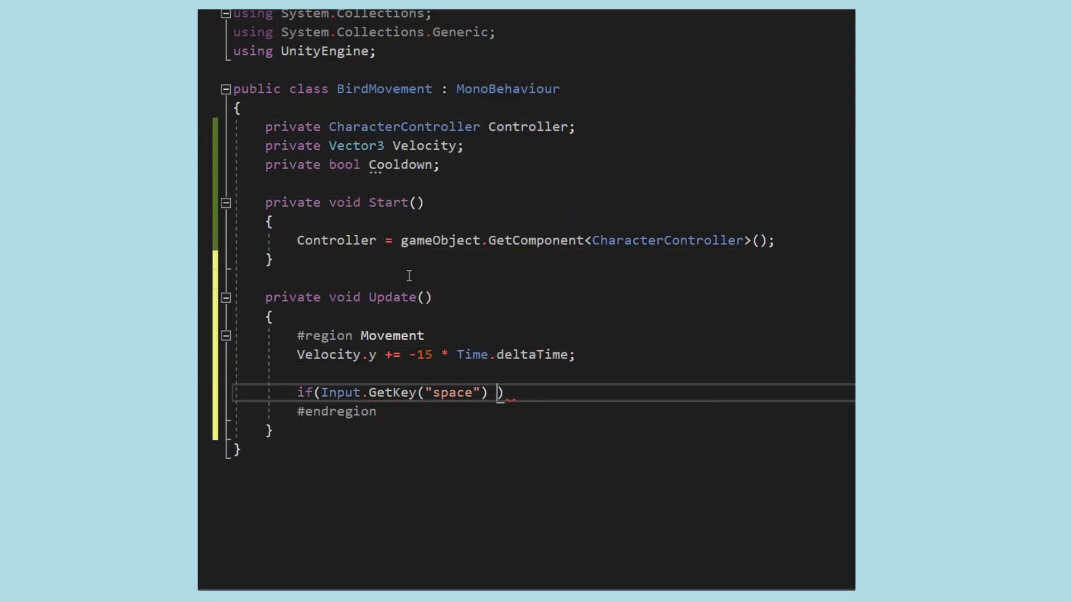
pyautogui.write('&& Cooldown == false) { Cooldown = true; velocity.y = Mathf.Sqrt(60);')
# Add a CooldownRefresh coroutine waiting 0.3 seconds and start it from the jump block
pyautogui.press('Down')
pyautogui.press('Down')
pyautogui.press('Down')
pyautogui.press('End')
pyautogui.press('Return')
pyautogui.write('private ienumerato')
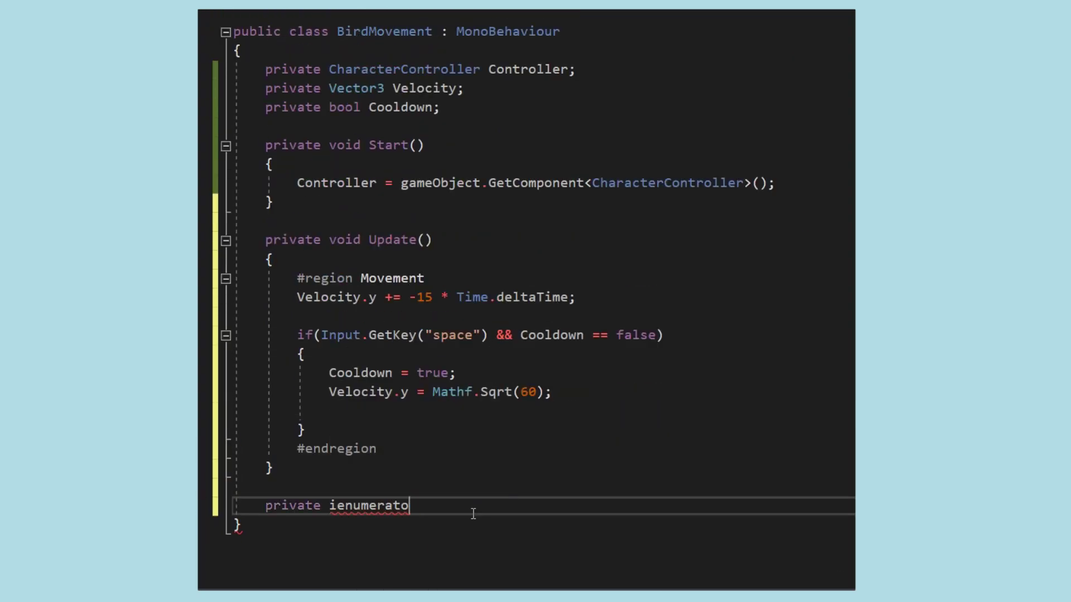
pyautogui.write('r CooldownRefresh() { yield return new WaitForSeconds(0.3f); cooldown = false;')
pyautogui.click(328, 411)
pyautogui.write('StartCoroutine(cooldownRefresh());')
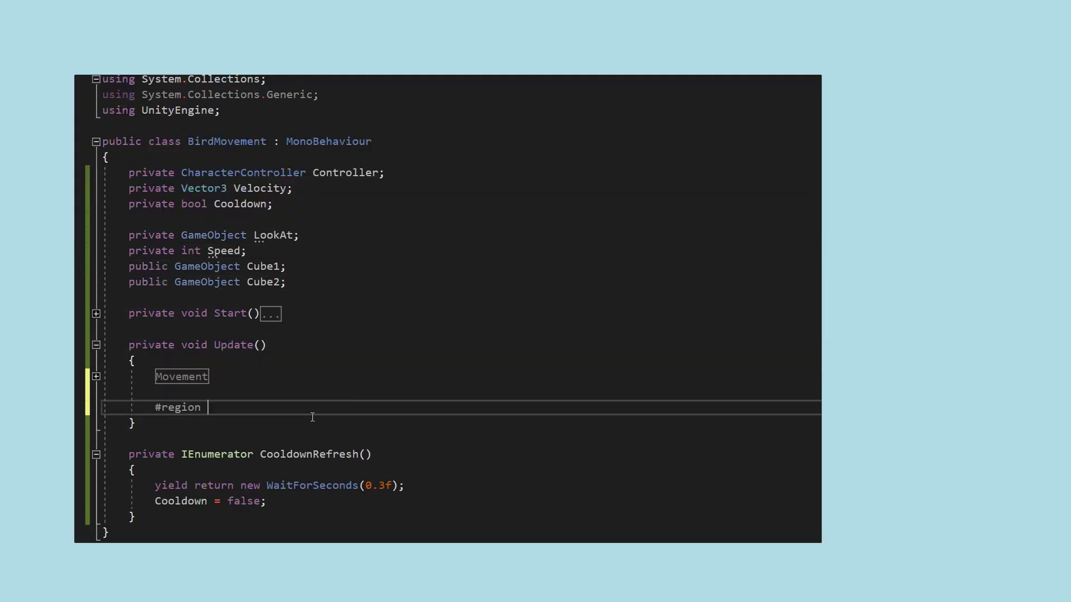
# Write the Tilting block: look at Cube1 at speed 5 when rising, otherwise Cube2
pyautogui.write('Tilting if(Velocity.y > 0)')
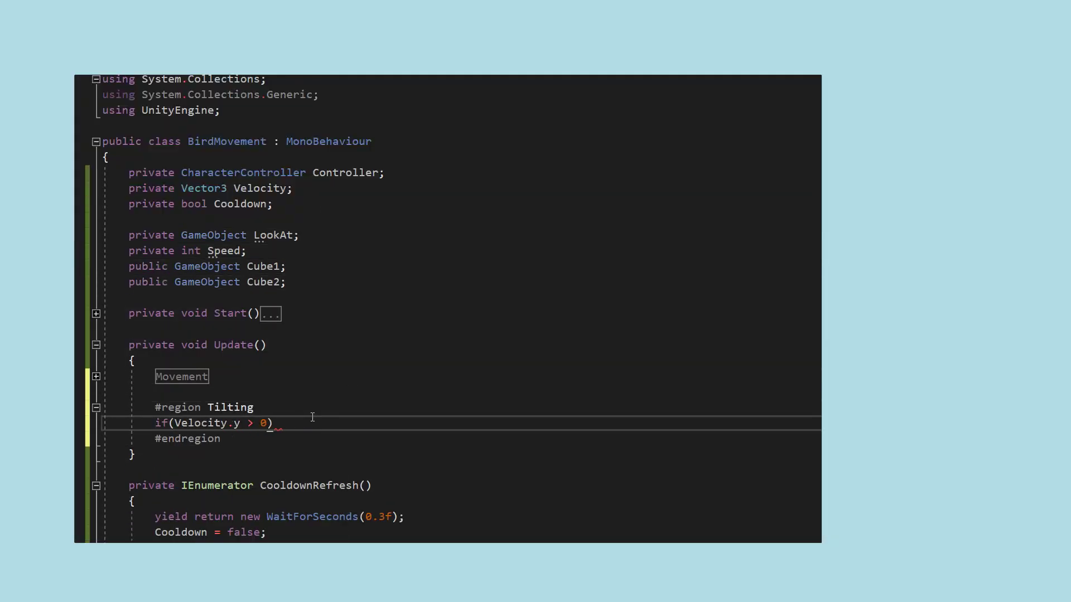
pyautogui.write(' { LookAt = Cube1; Speed = 5; } else { LookAt = Cube2; Speed = 10; } Quaternion LookOnLook = Quaternion.seLookRotation(-LookAt.transform.position - transform.position);')
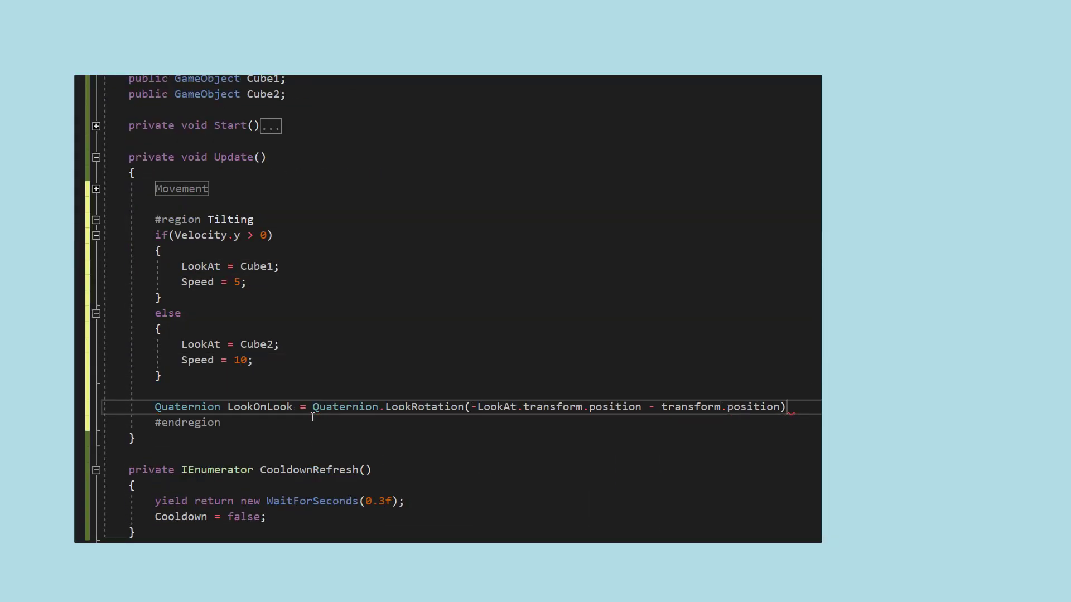
pyautogui.write(' transform.rotation = Quaternion.Slerp(transform.rotation,LookOnLook,Speed * Time.deltaTime);')
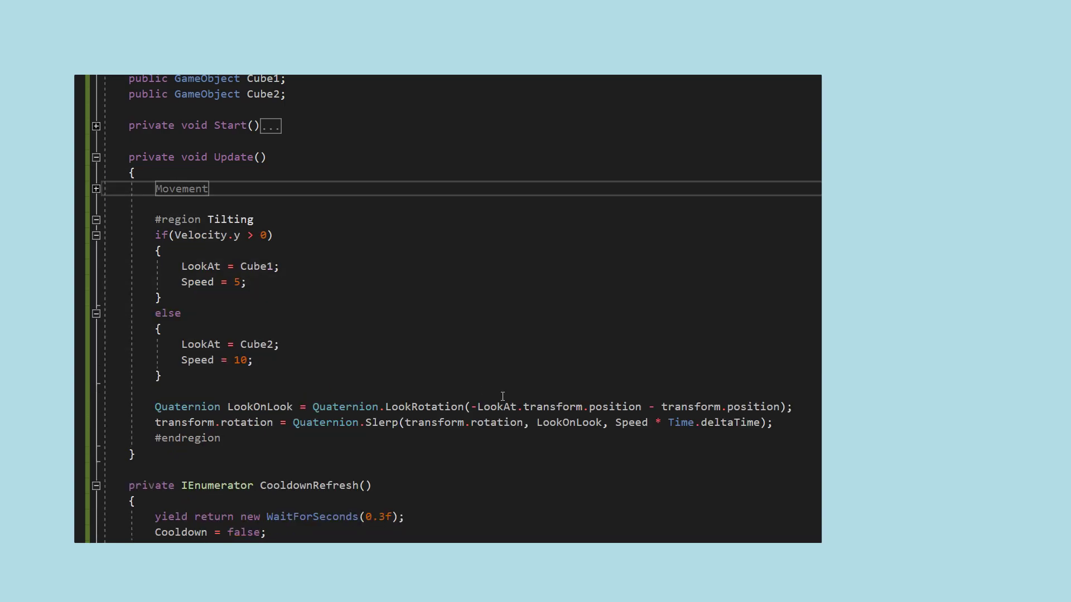
pyautogui.scroll(1, 493, 427)
pyautogui.scroll(3, 492, 491)
pyautogui.scroll(-6, 494, 496)
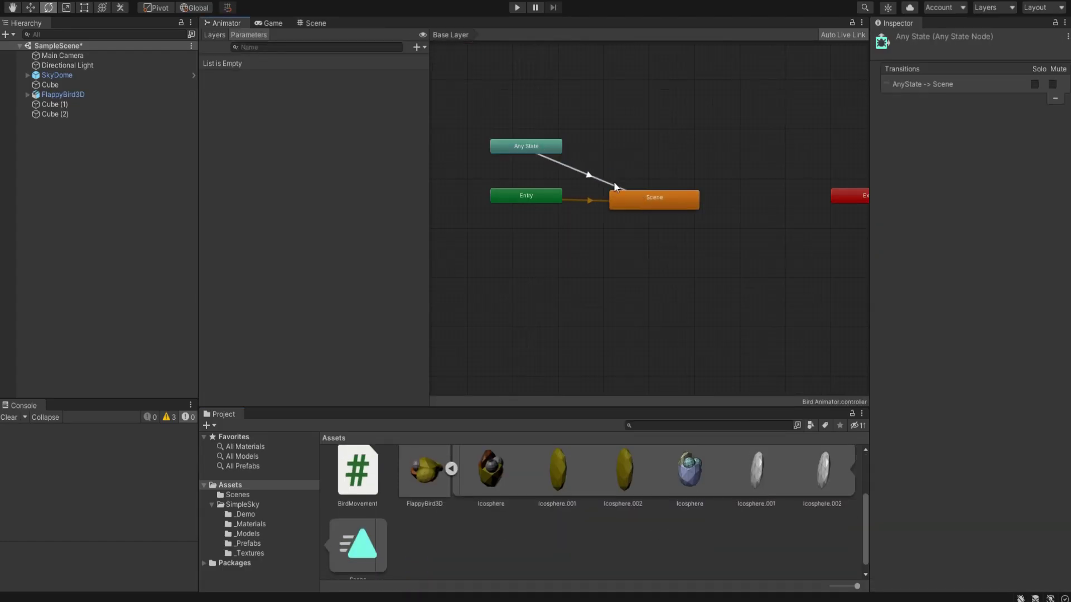
# Name the animator parameter Fly on the Any State→Scene transition and add an Animator to FlappyBird3D
pyautogui.write('Fly')
pyautogui.click(581, 175)
pyautogui.click(309, 23)
pyautogui.click(63, 95)
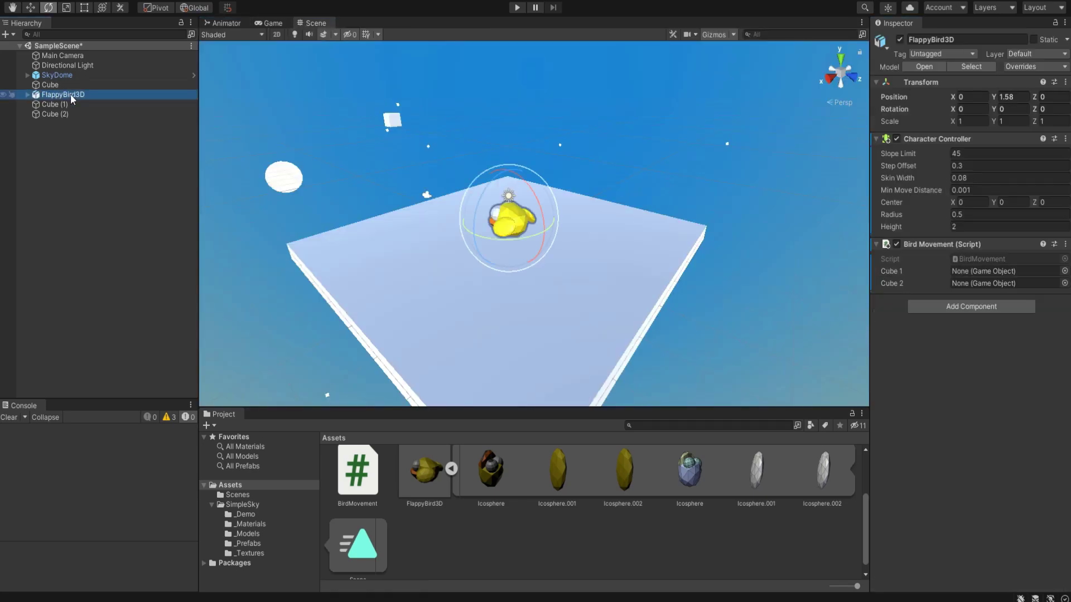
pyautogui.write('anim')
pyautogui.click(932, 361)
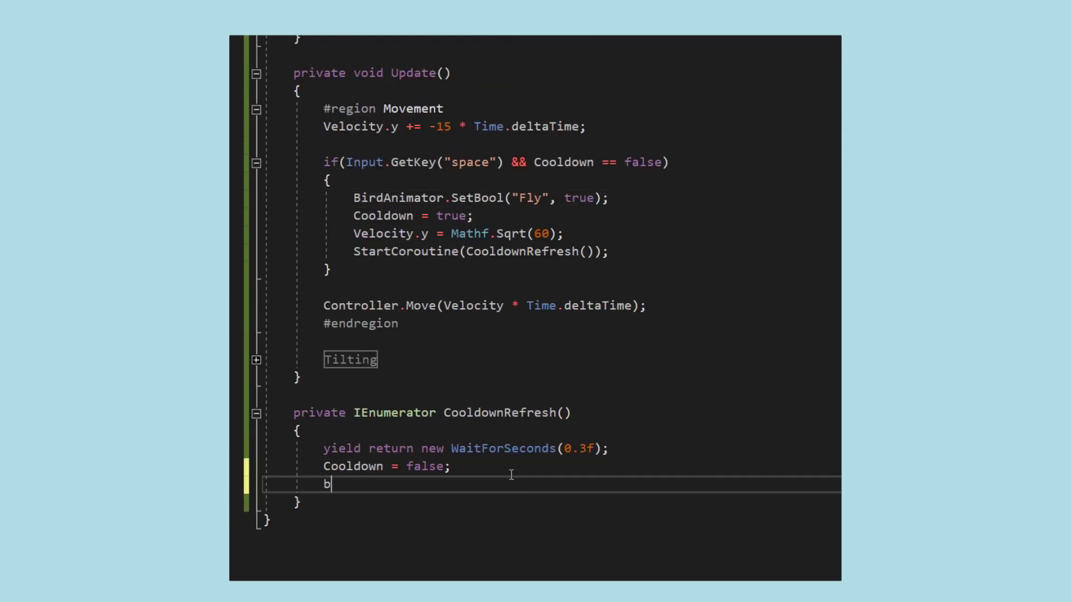
# Write the BirdAnimator.SetBool call for the Fly flag in BirdMovement
pyautogui.write('irdAnimator.SetBool')
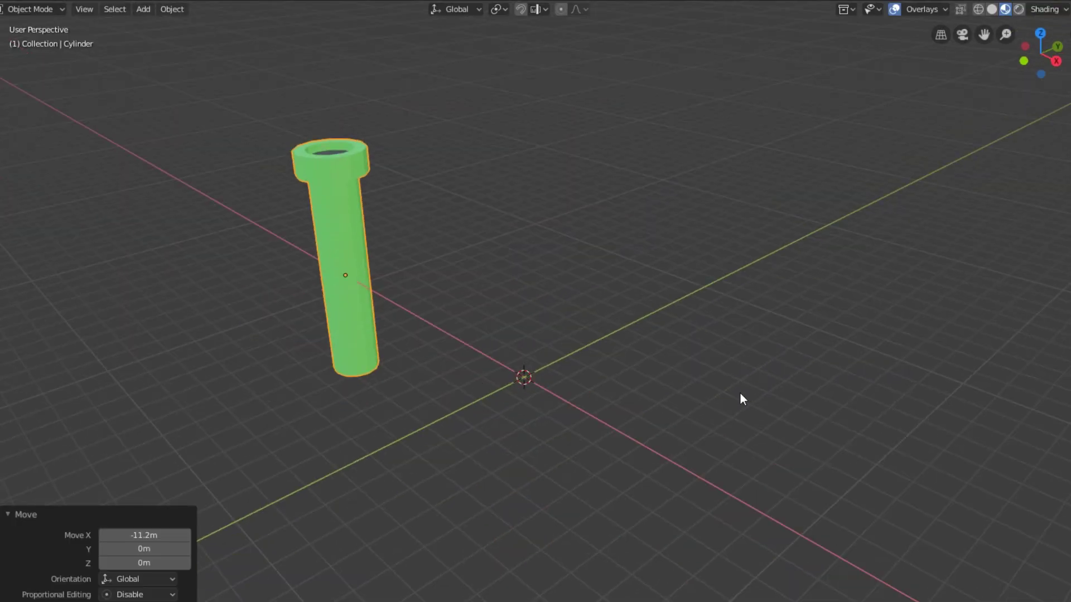
# Bring up Blender's Add menu with Shift+A to start the pipe mesh
pyautogui.hotkey('shift', 'a')
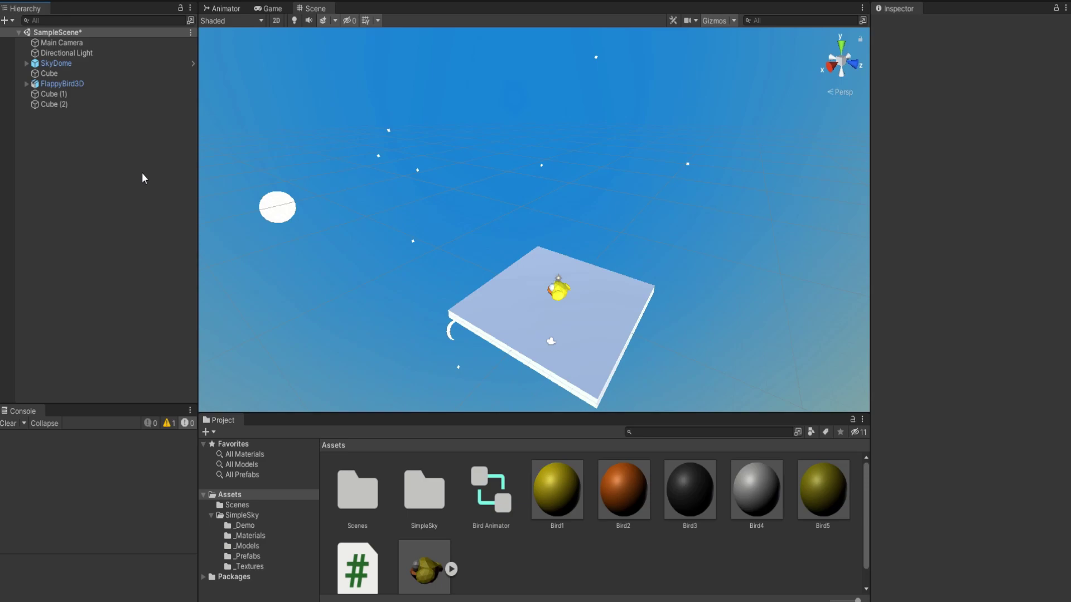
# Create an empty object in the Hierarchy named LevelSpawner
pyautogui.rightClick(142, 172)
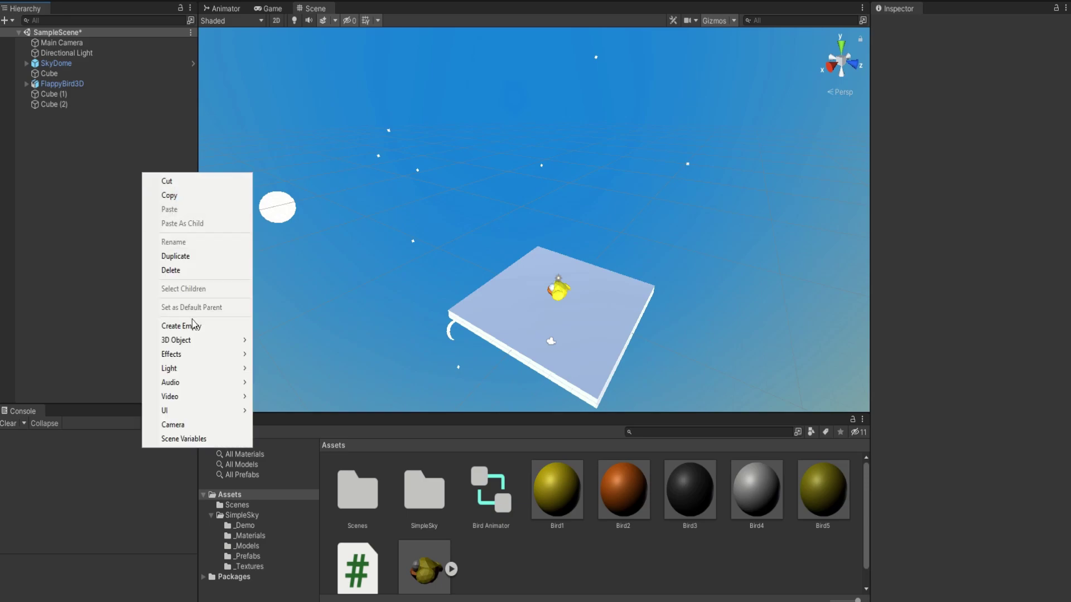
pyautogui.click(189, 323)
pyautogui.write('LevelSpawn')
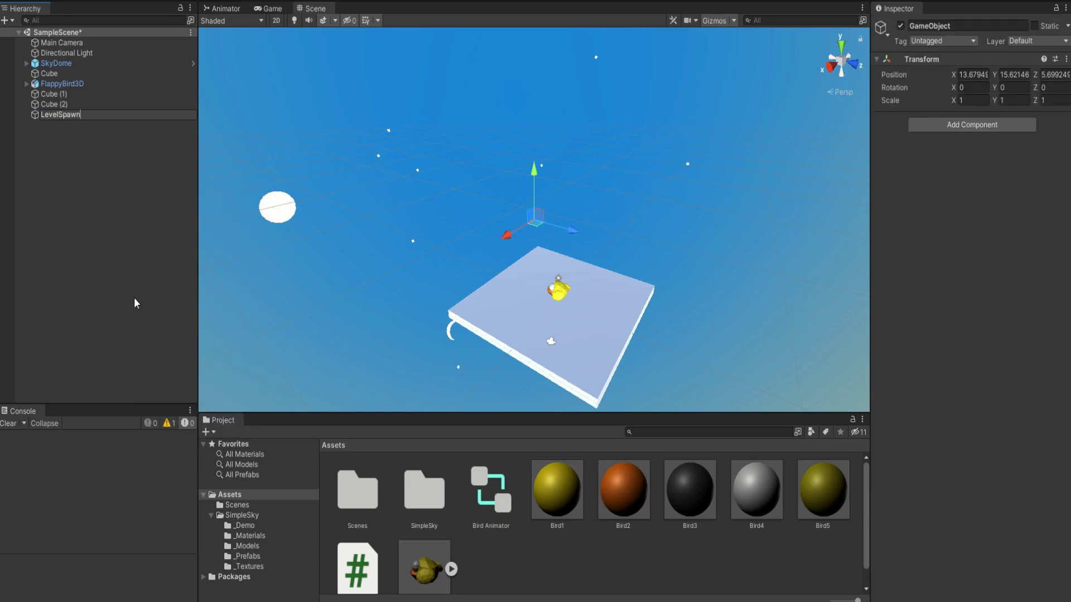
pyautogui.write('er')
pyautogui.click(92, 276)
# Attach a new script named LevelSpawner to the LevelSpawner object
pyautogui.click(82, 112)
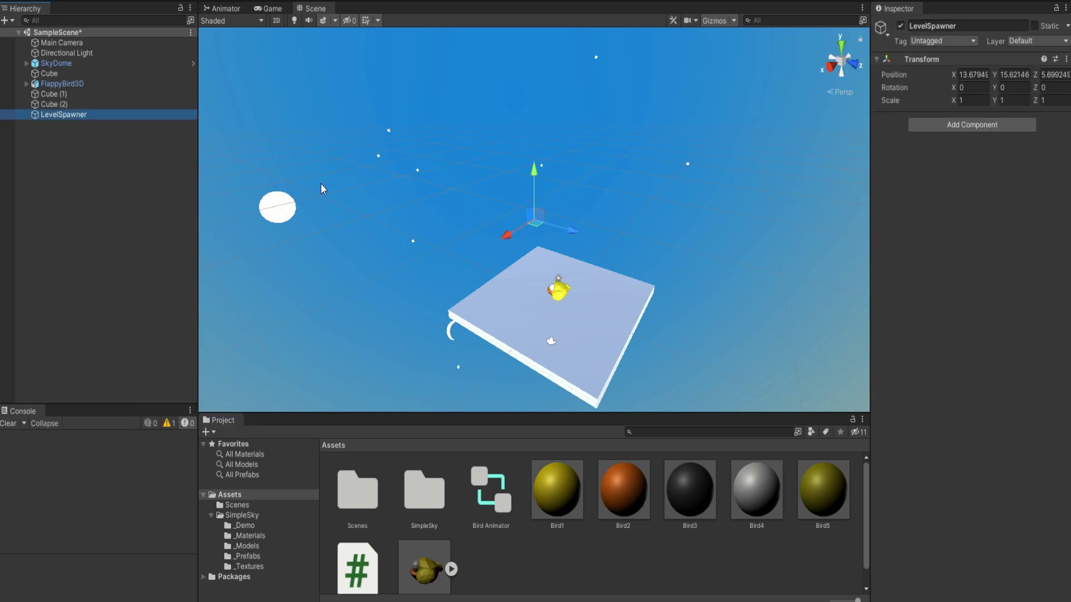
pyautogui.click(980, 131)
pyautogui.write('LevelSpawner')
pyautogui.press('Return')
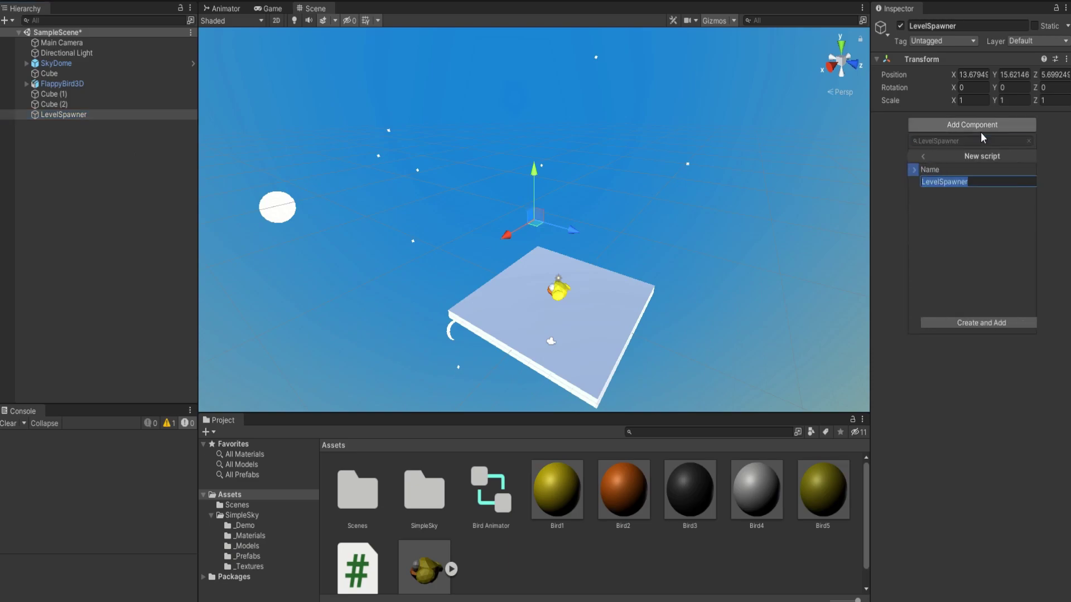
pyautogui.press('Return')
# Create an empty SpawnTo object and declare Template, TemplateEmpty and SpawnTo GameObject fields
pyautogui.rightClick(88, 172)
pyautogui.click(134, 328)
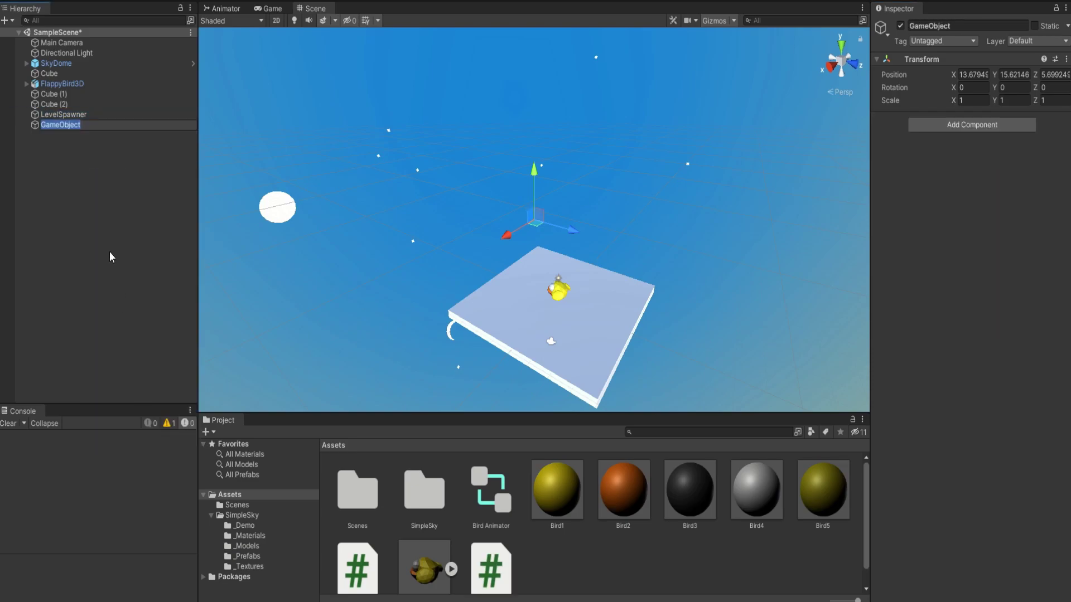
pyautogui.write('Spawner')
pyautogui.click(159, 300)
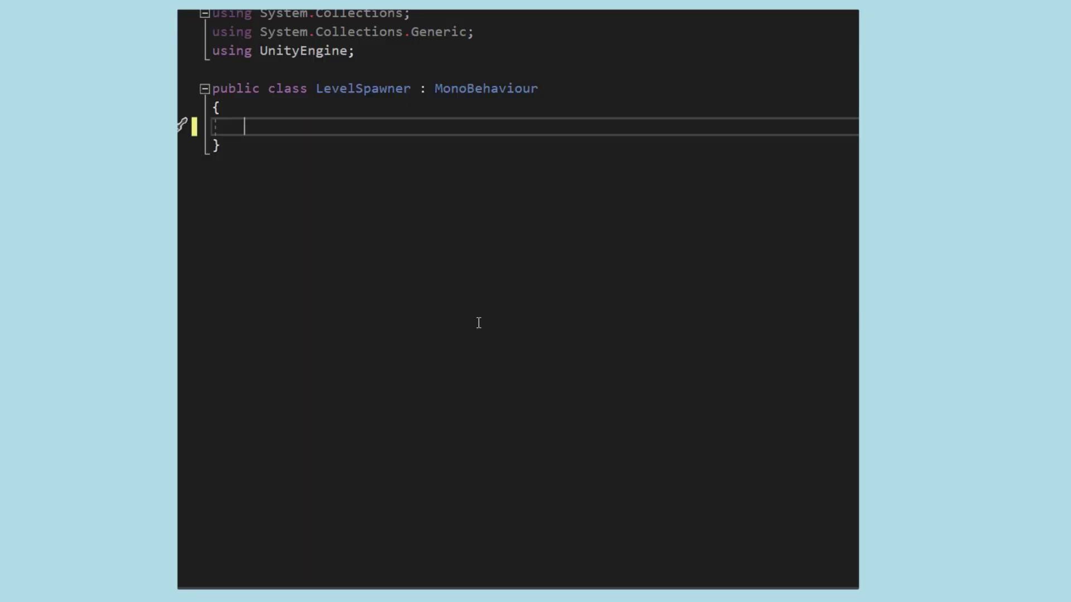
pyautogui.write('public GameObject Template;     public GameObject TemplateEmpty;     public GameObject SpawnTo;     private float DistanceTravelled = 0;')
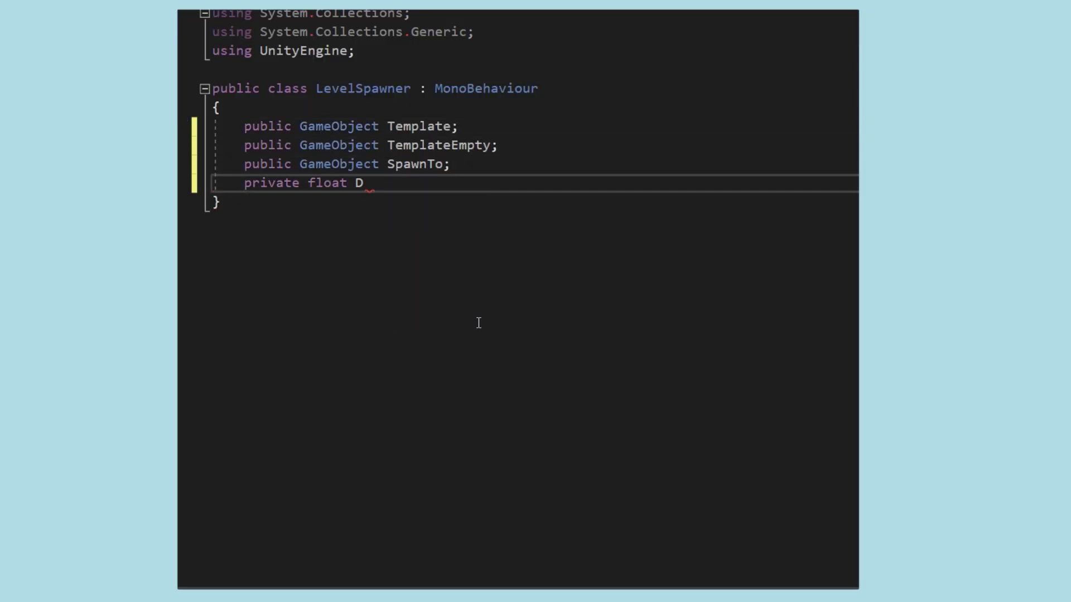
pyautogui.write('      private void Update()     {         transform.position += new Vector3(0,0,5')
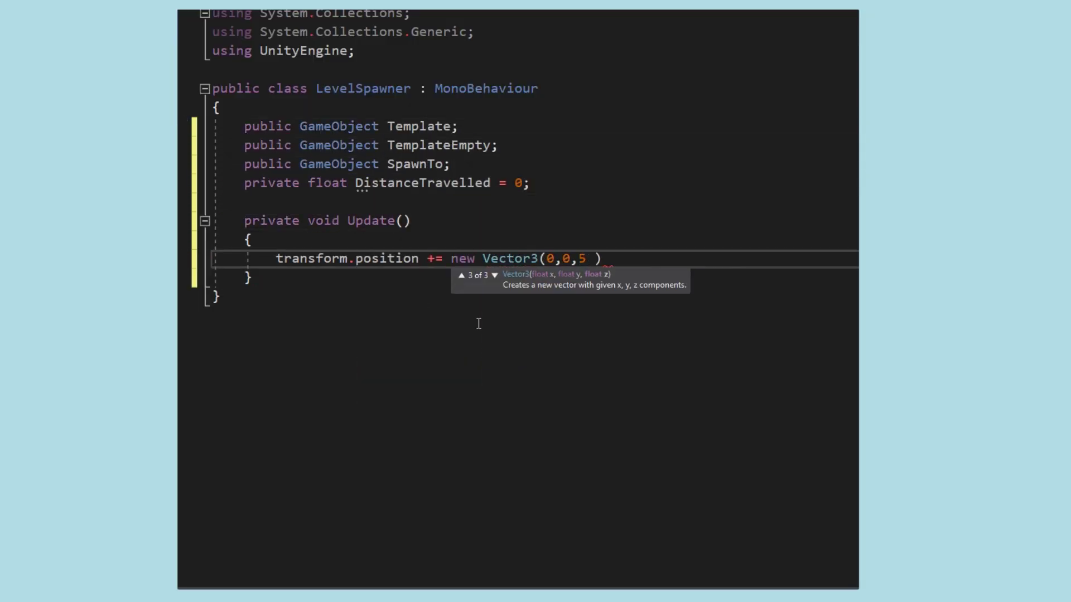
# Add the every-20-units spawn check in Update and a Start() that instantiates TemplateEmpty
pyautogui.press('Return')
pyautogui.write('if(transform.position.z - DistanceTravelled >=20) { DistanceTravelled = tr')
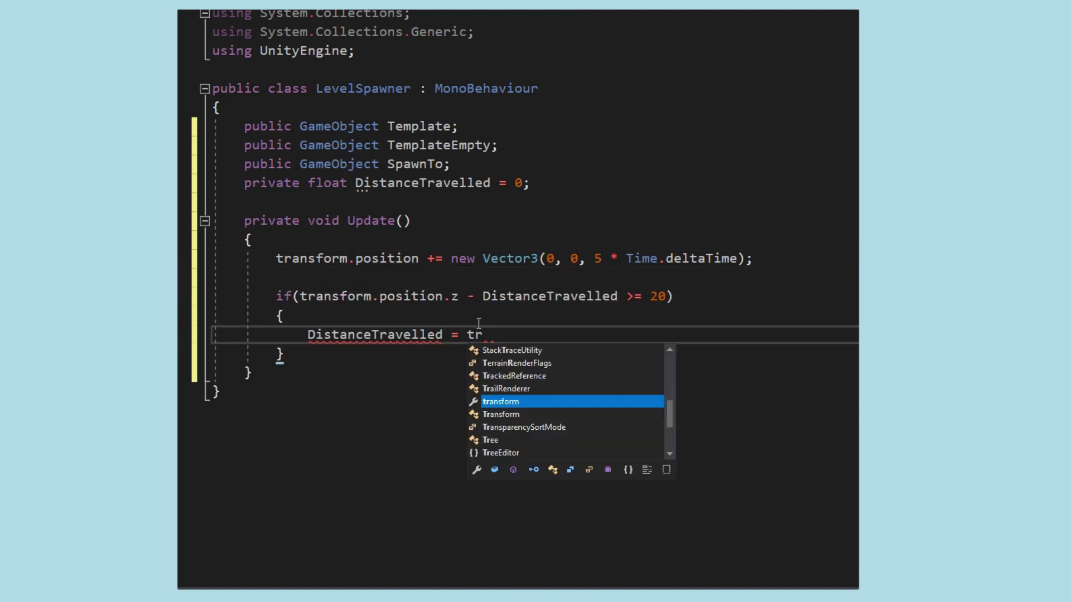
pyautogui.write('ansform.position.z; GameObject Spawned = Instantiate(template,SpawnTo.transform); Spawned.t')
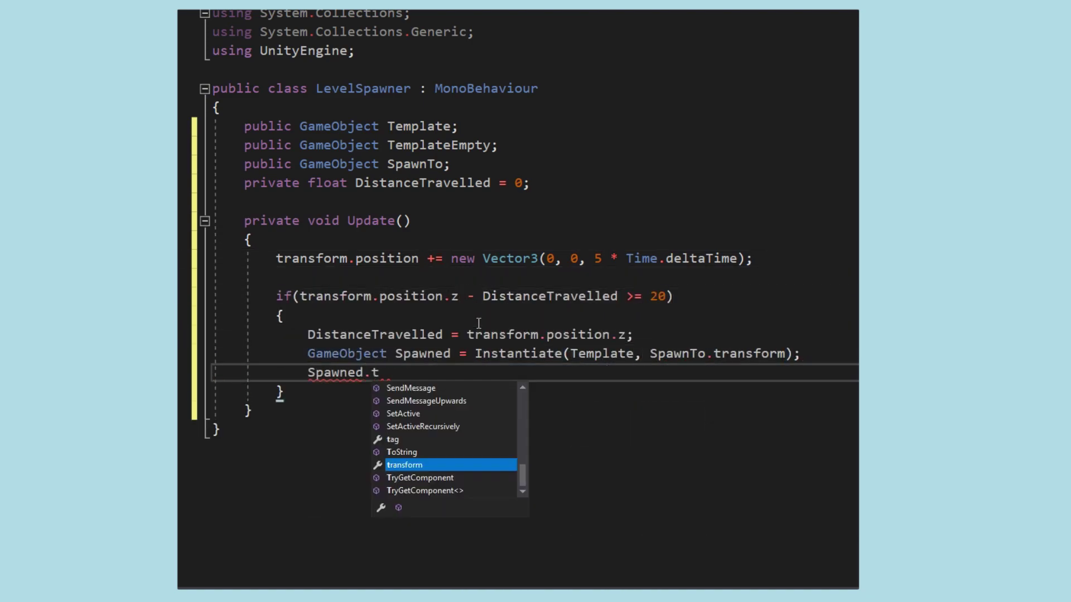
pyautogui.write('ransform.parent = transform;')
pyautogui.click(335, 202)
pyautogui.write('private void Start() { GameObject Spawned = inst(TemplateEmpty,')
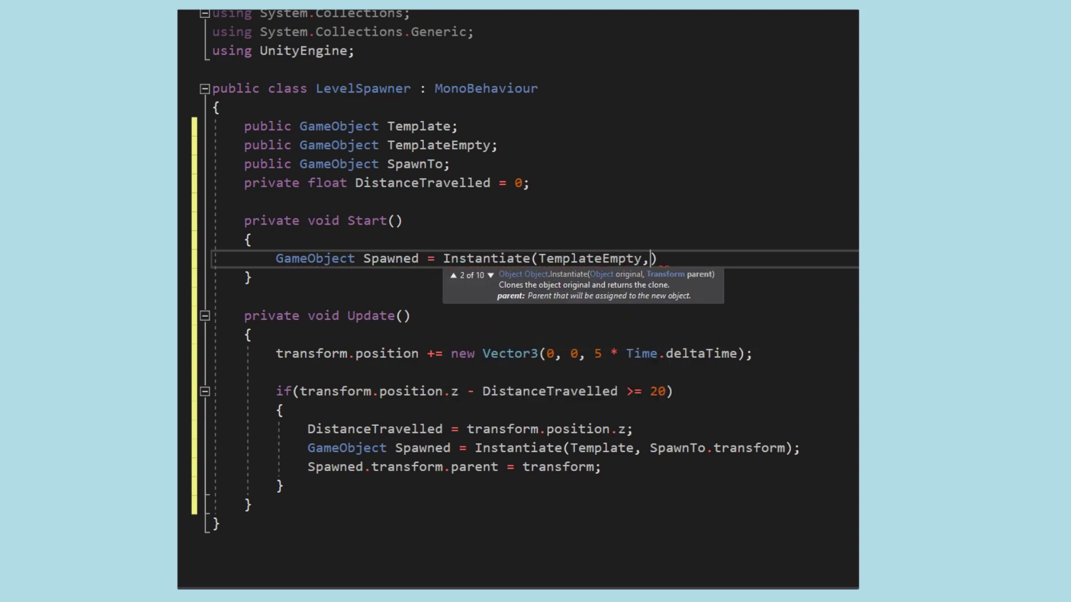
pyautogui.write('SpawnTo.transform; Spawned')
# Move SpawnTo forward after each spawn and duplicate Start's spawn lines three times
pyautogui.press('Return')
pyautogui.write('SpawnTo.transform.po')
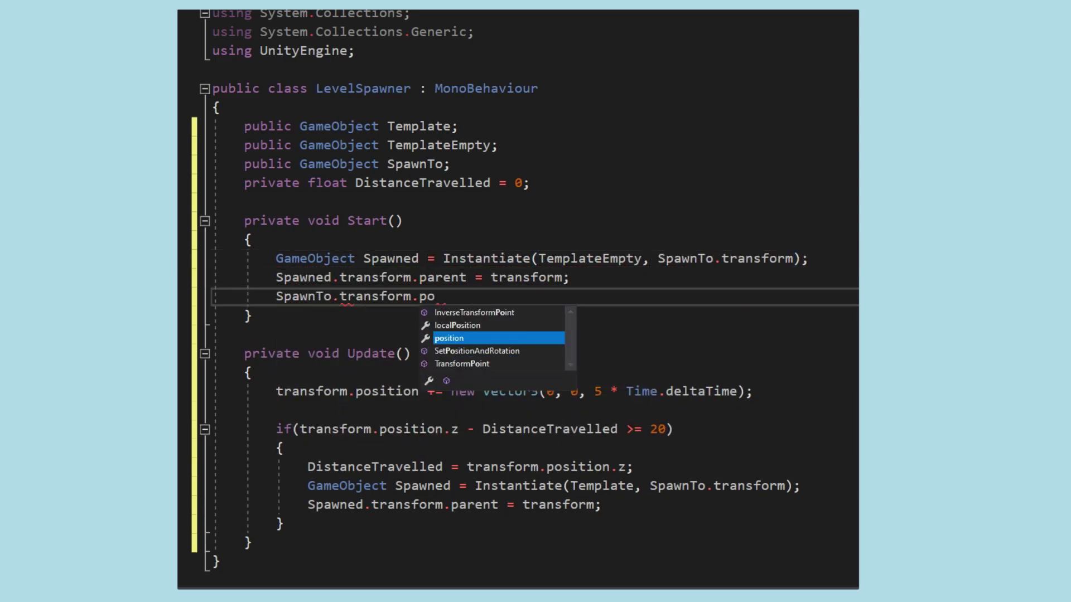
pyautogui.hotkey('ctrl', 'c')
pyautogui.hotkey('ctrl', 'v')
pyautogui.press('Return')
pyautogui.hotkey('ctrl', 'v')
pyautogui.press('Return')
pyautogui.hotkey('ctrl', 'v')
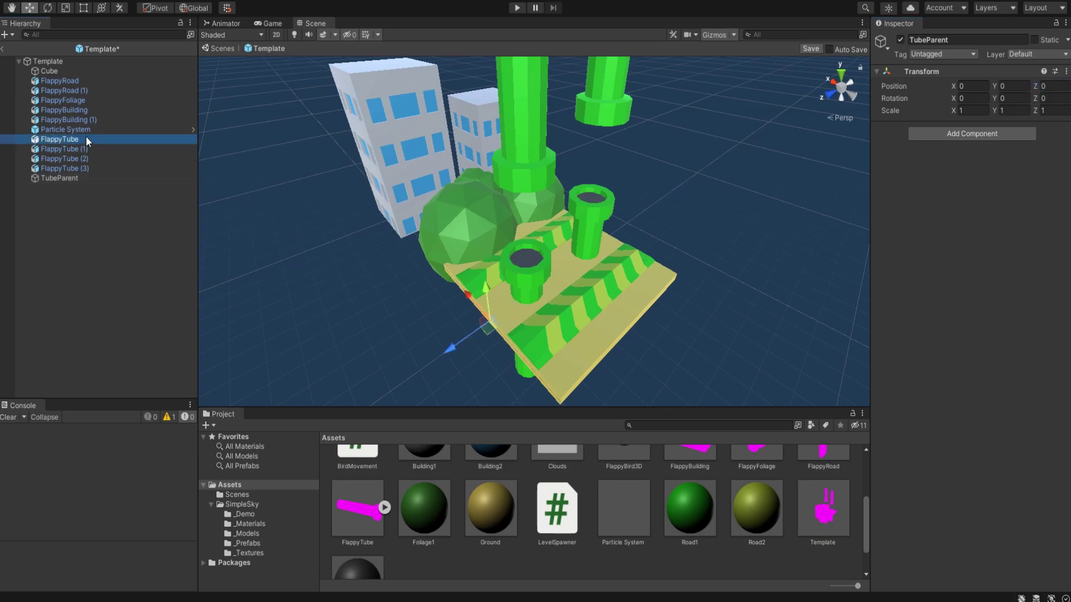
# Parent both FlappyTubes under TubeParent, save it as a prefab, and remove it from the scene
pyautogui.moveTo(87, 142); pyautogui.dragTo(62, 178)
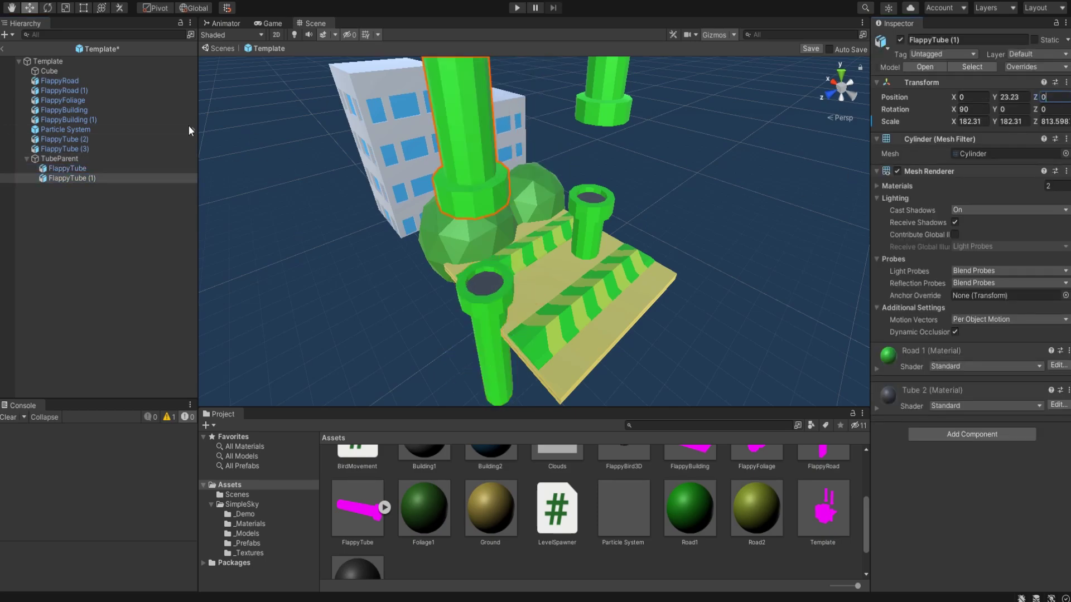
pyautogui.click(58, 160)
pyautogui.moveTo(58, 160); pyautogui.dragTo(519, 562)
pyautogui.press('Delete')
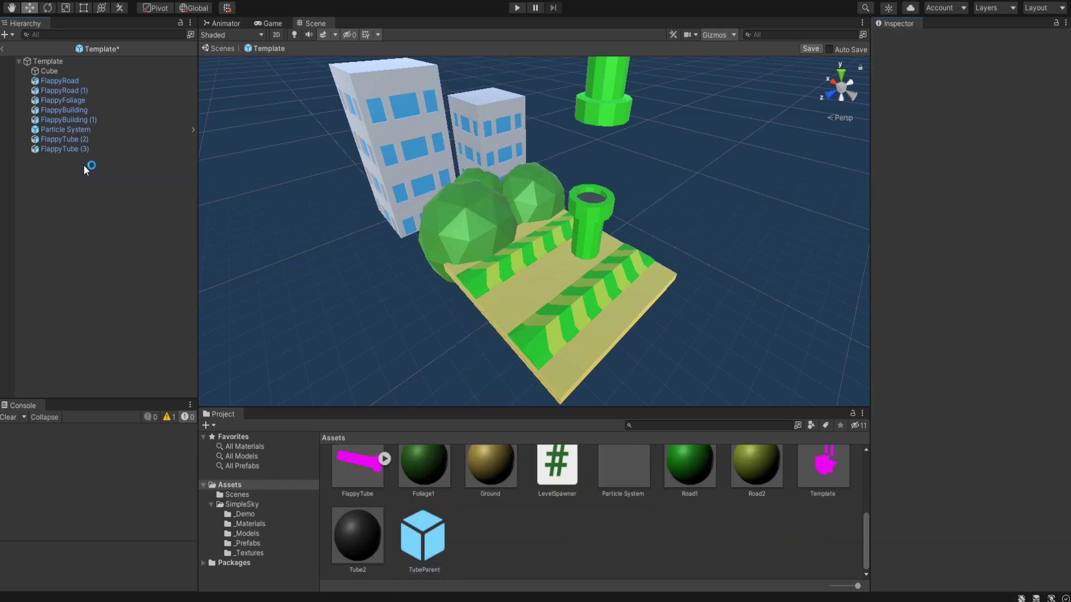
# Delete the two leftover FlappyTube copies and add a new SpawnTubes script to Template
pyautogui.click(64, 139)
pyautogui.keyDown('shift'); pyautogui.click(65, 149); pyautogui.keyUp('shift')
pyautogui.press('Delete')
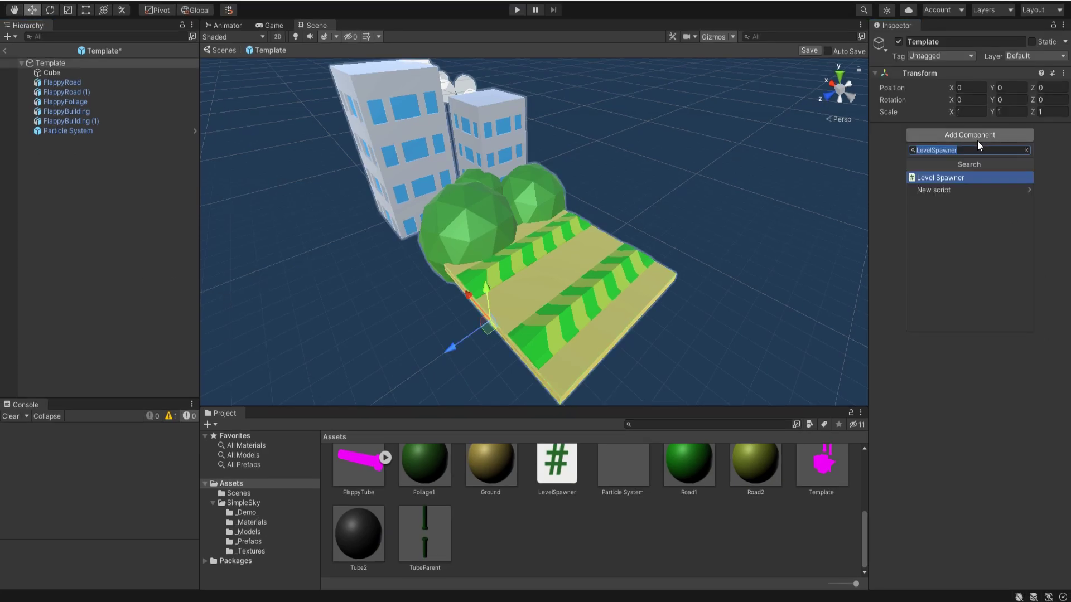
pyautogui.write('SpawnTubes')
pyautogui.press('Return')
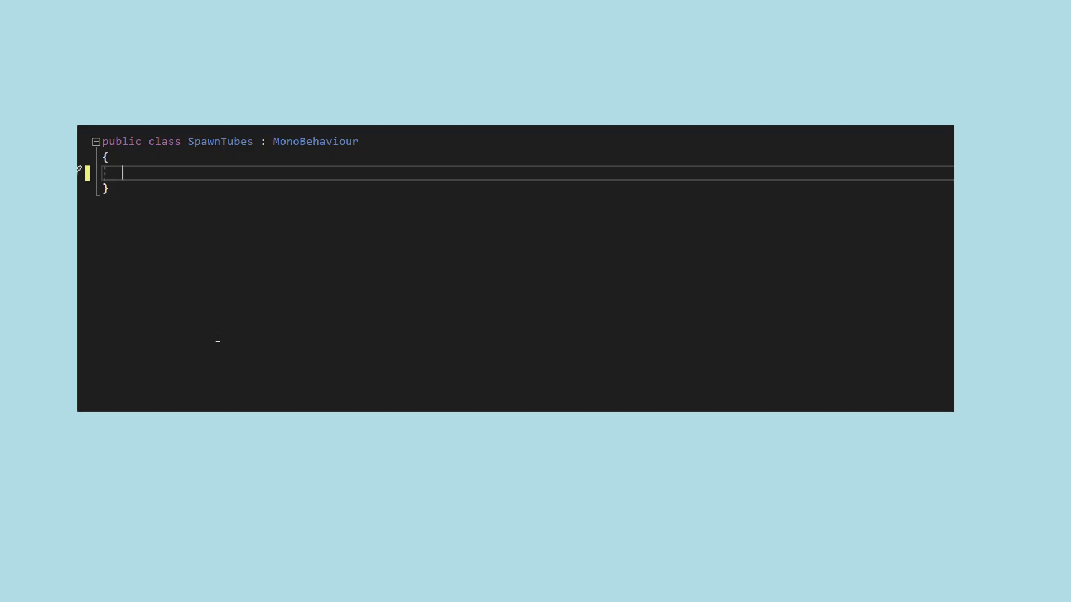
# Declare public GameObjects Tubes, Spawner1 and Spawner2, and place Spawner1 at Random.Range(8.5f, 15f) in Start()
pyautogui.write('public GameObject Tubes; public GameObject Spawner1; public GameObject Spawner2;  private void Start() { float R5f); Spawner1.transform.position = new Vec')
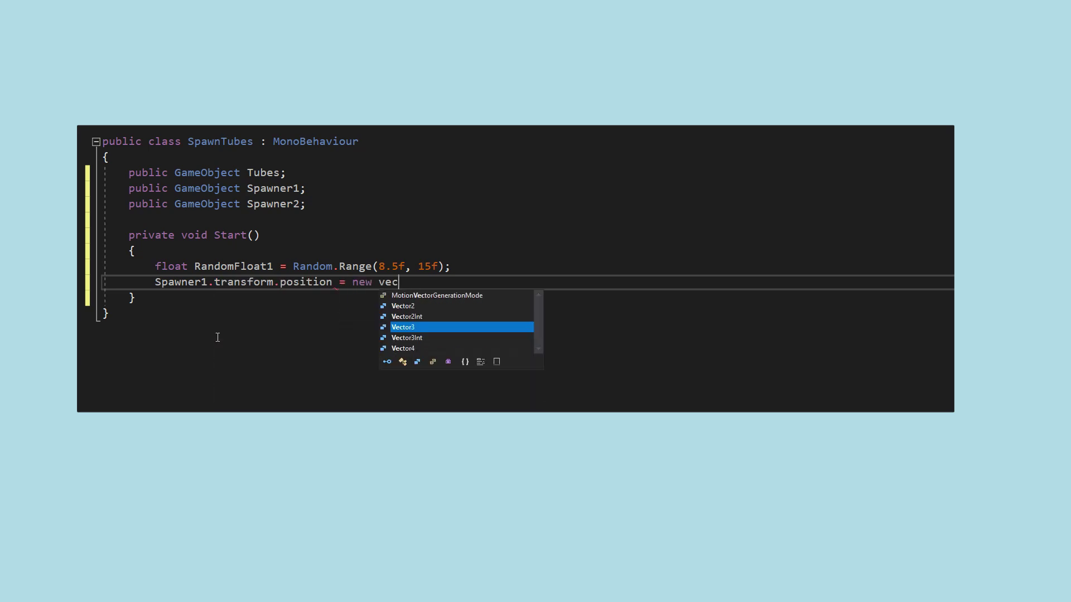
pyautogui.write('tor3(Spawner1.transform.position.x,); Instantiate(Tubes,spawner1.transform);')
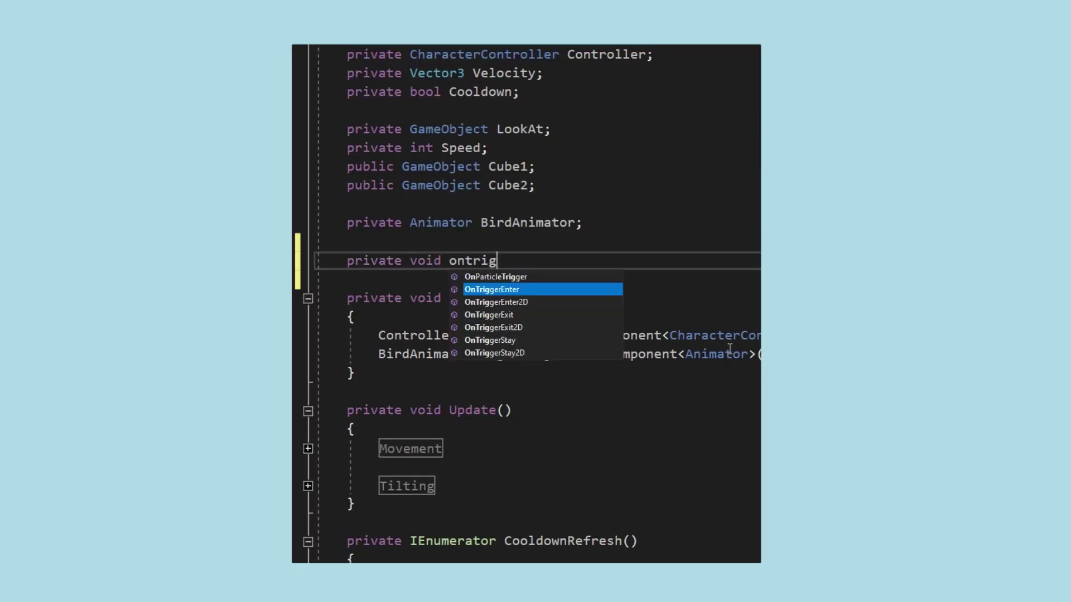
# Add an OnTriggerEnter method with an if block checking other.tag == "Score"
pyautogui.press('Tab')
pyautogui.write('if(')
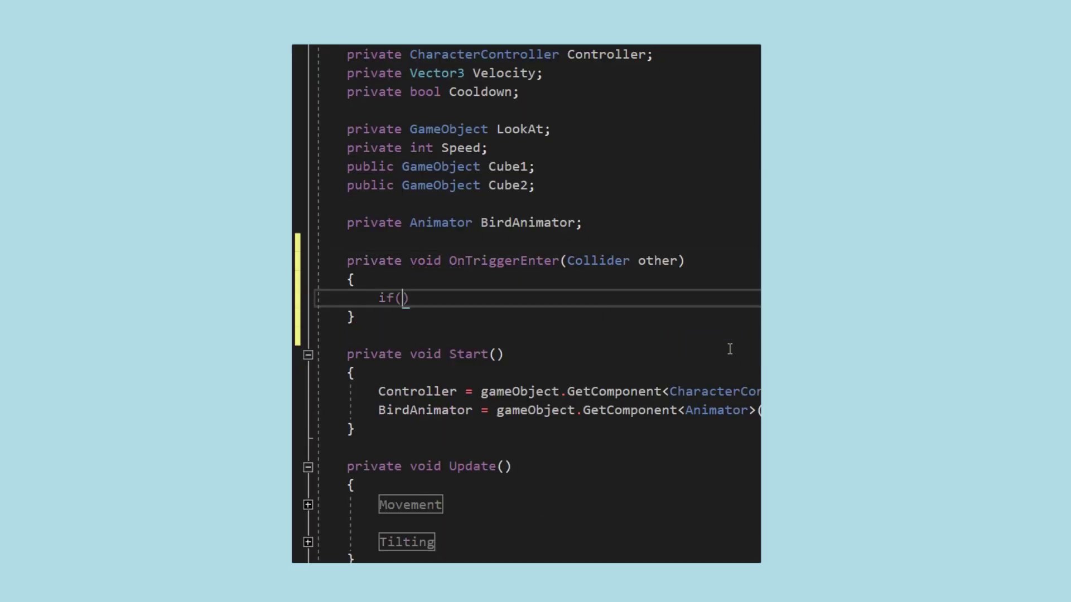
pyautogui.write('other.tag == "Sco')
pyautogui.write('re')
pyautogui.press('End')
pyautogui.press('Return')
pyautogui.write('{')
# Add an other.tag == "Obstacle" check and a using UnityEngine.SceneManagement directive
pyautogui.press('Return')
pyautogui.press('Down')
pyautogui.press('End')
pyautogui.press('Return')
pyautogui.press('Return')
pyautogui.write('if(other.tag == "Obs')
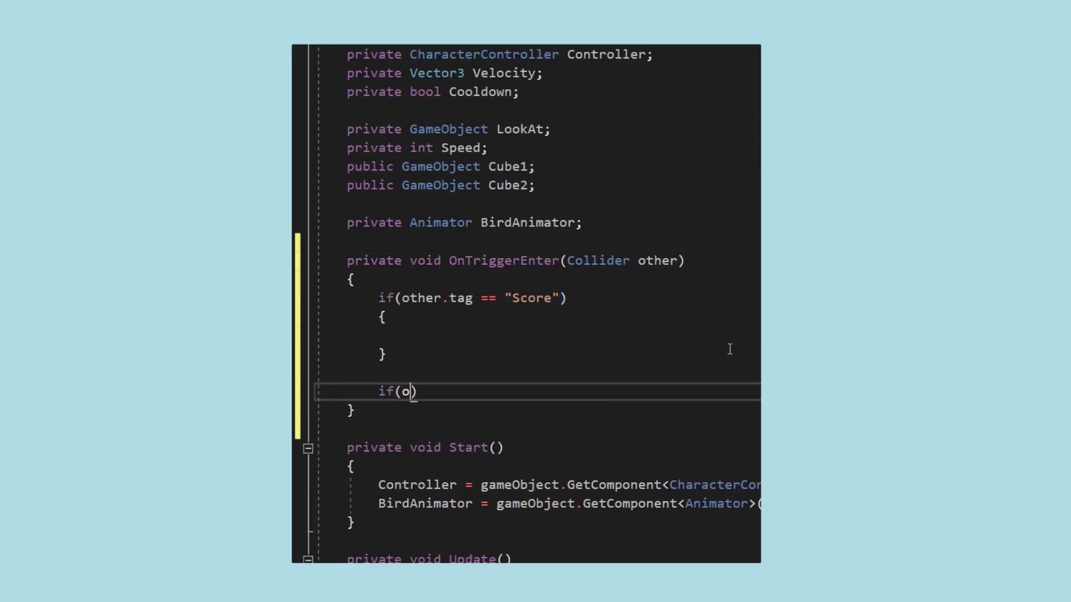
pyautogui.write('tacle')
pyautogui.press('End')
pyautogui.press('Return')
pyautogui.write('{')
pyautogui.press('Return')
pyautogui.scroll(5, 729, 349)
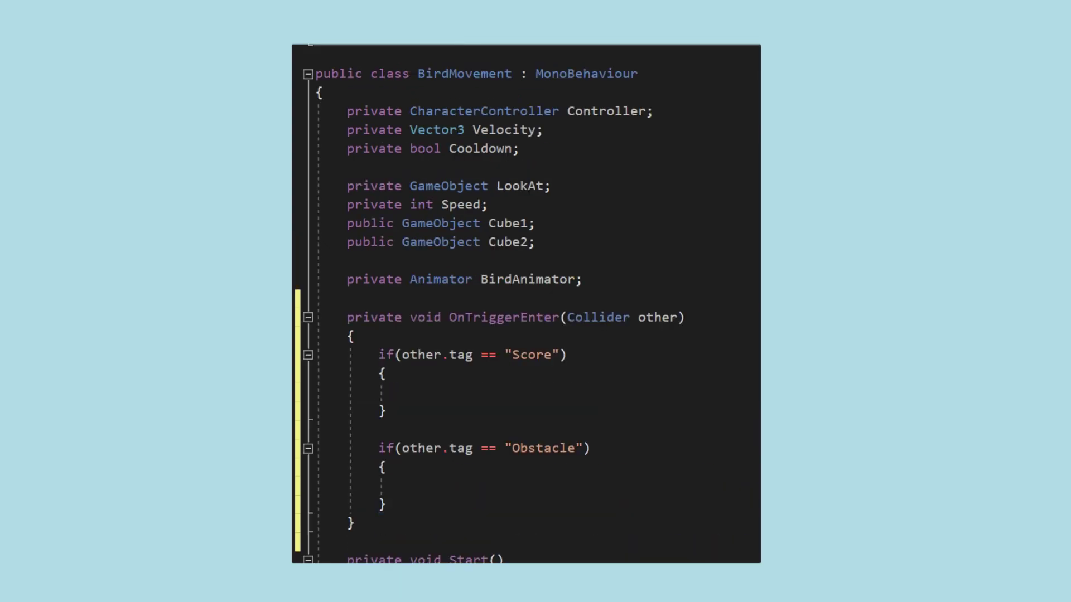
pyautogui.write('using u')
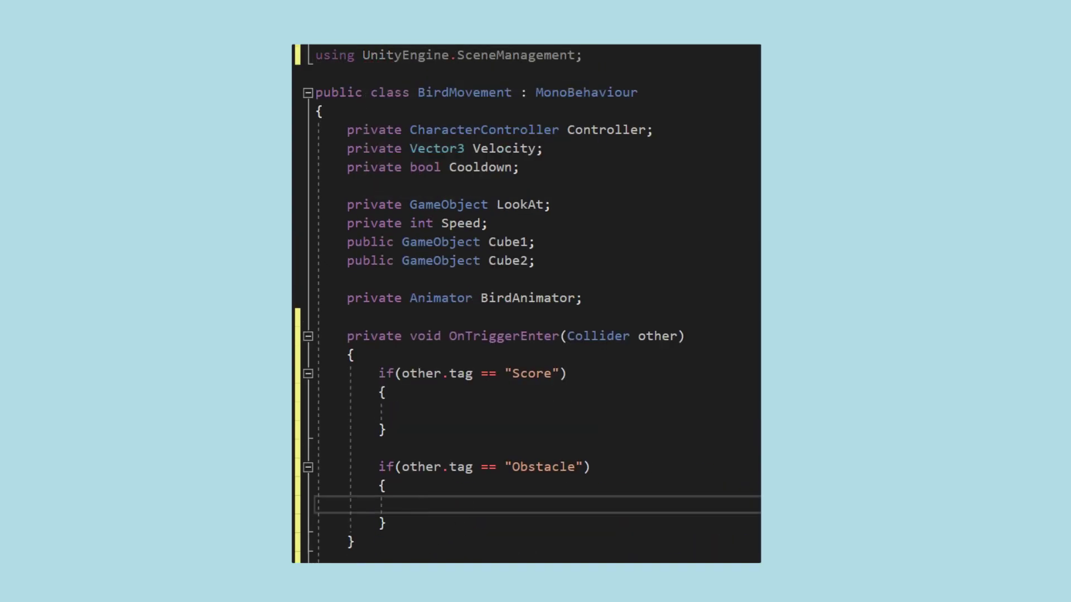
pyautogui.write('scenem.loads')
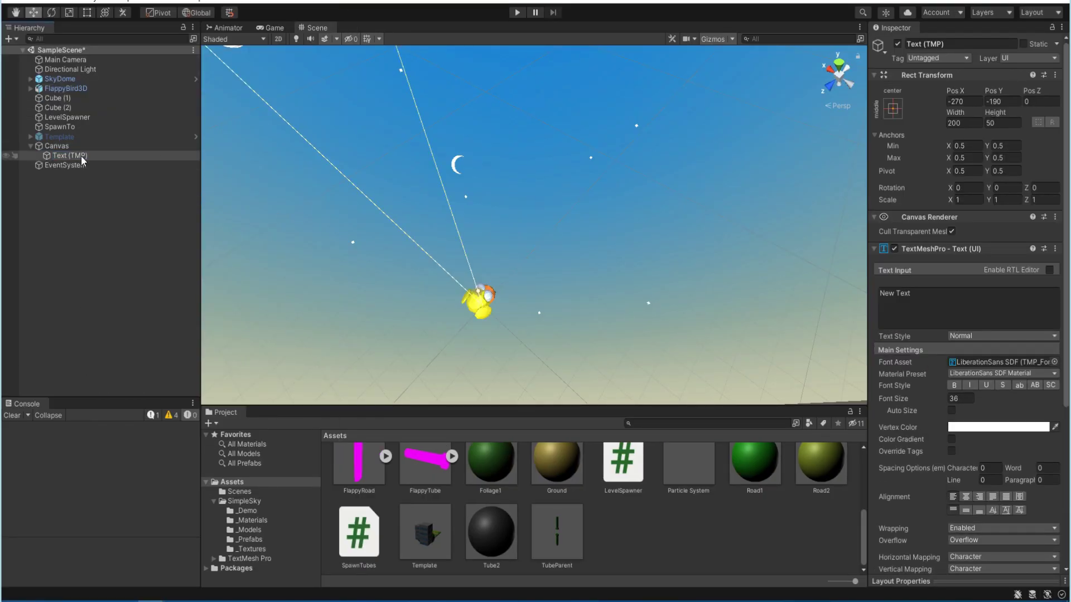
# Frame the new Text (TMP) score label and add TMPro score code to BirdMovement
pyautogui.doubleClick(61, 155)
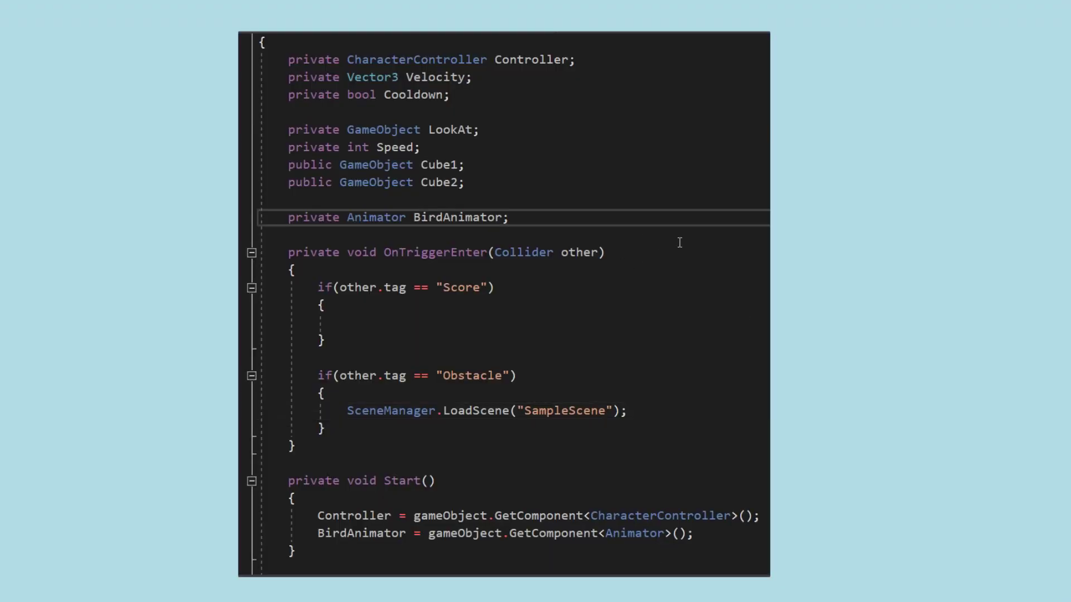
pyautogui.press('Return')
pyautogui.write('using Te')
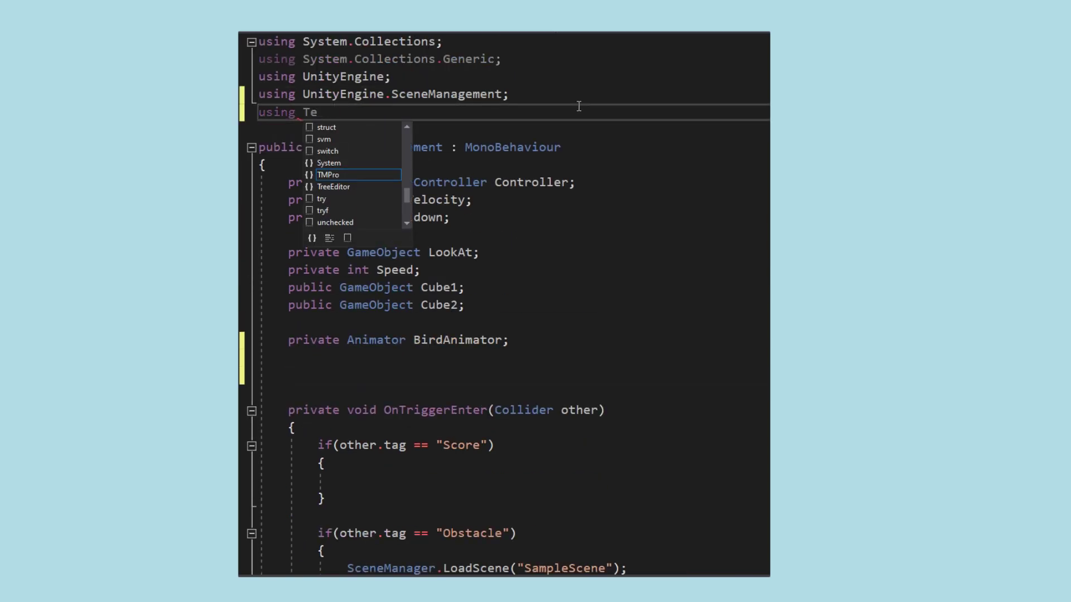
pyautogui.write('public textMeshProUGUI ScoreText;')
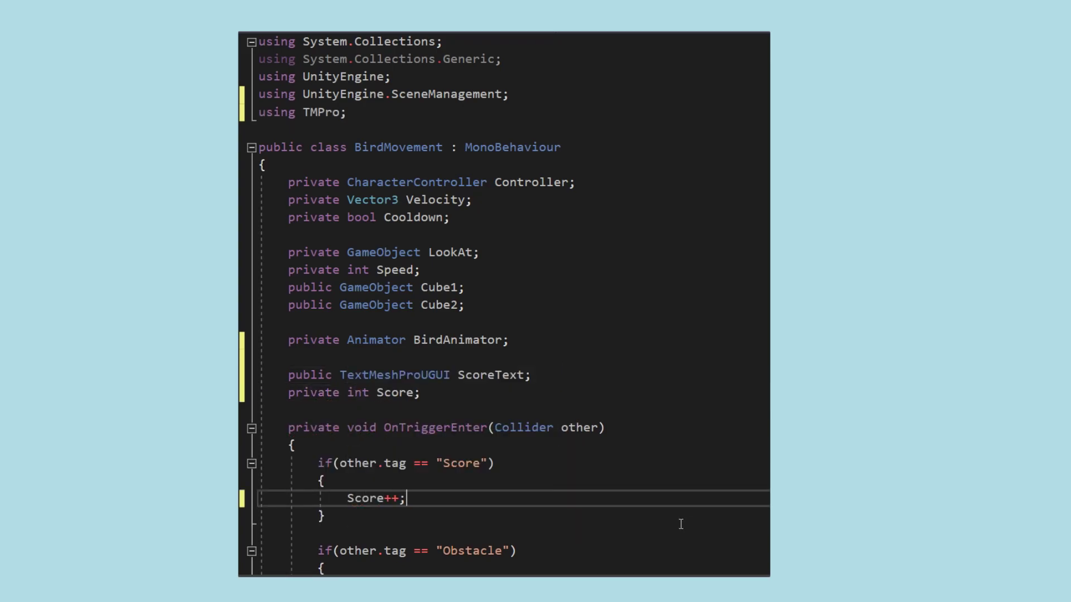
pyautogui.scroll(-6, 566, 489)
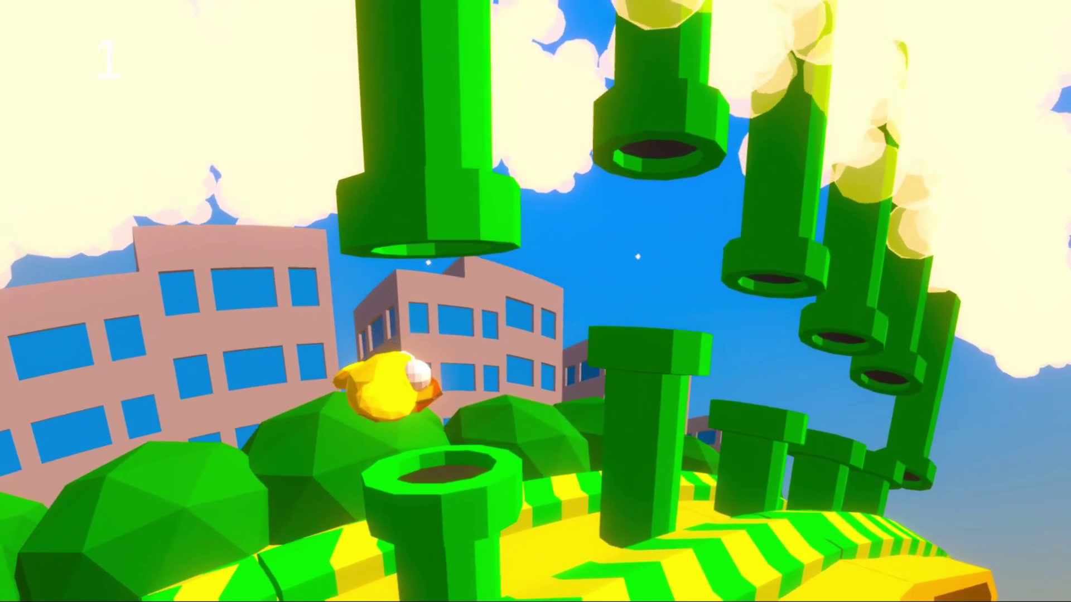
# Flap the bird with space through four pipe gaps, raising the score from 1 to 5
pyautogui.press('space')
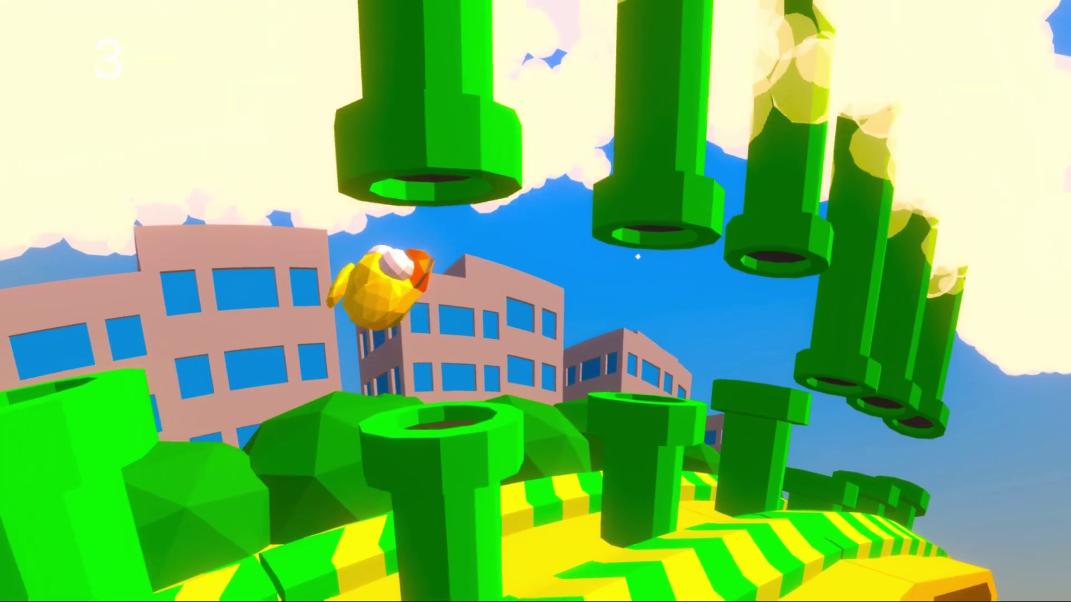
pyautogui.press('space')
pyautogui.press('space')
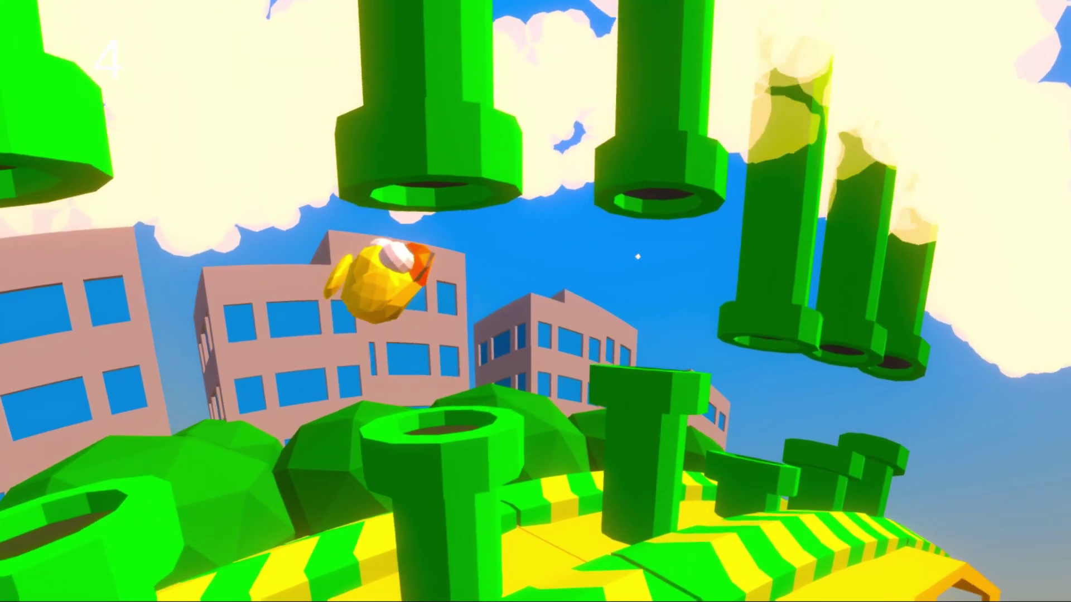
pyautogui.press('space')
pyautogui.press('space')
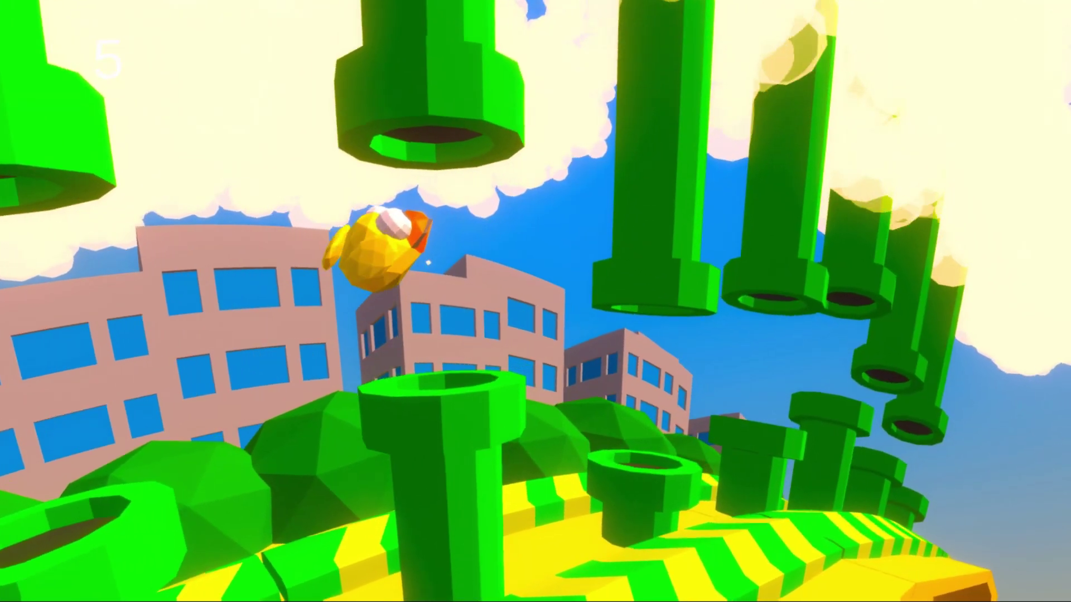
pyautogui.press('space')
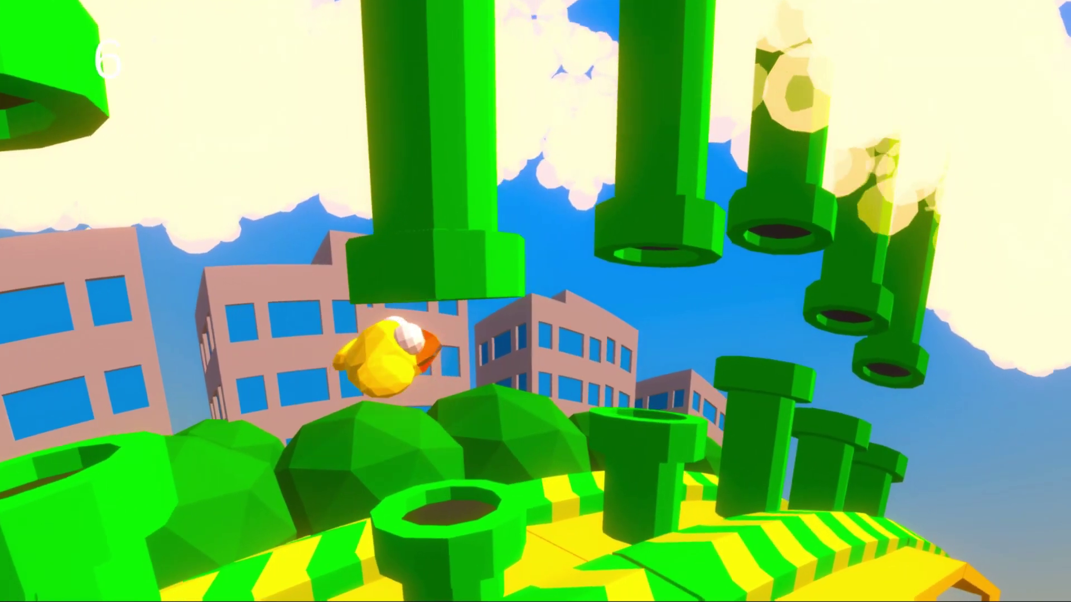